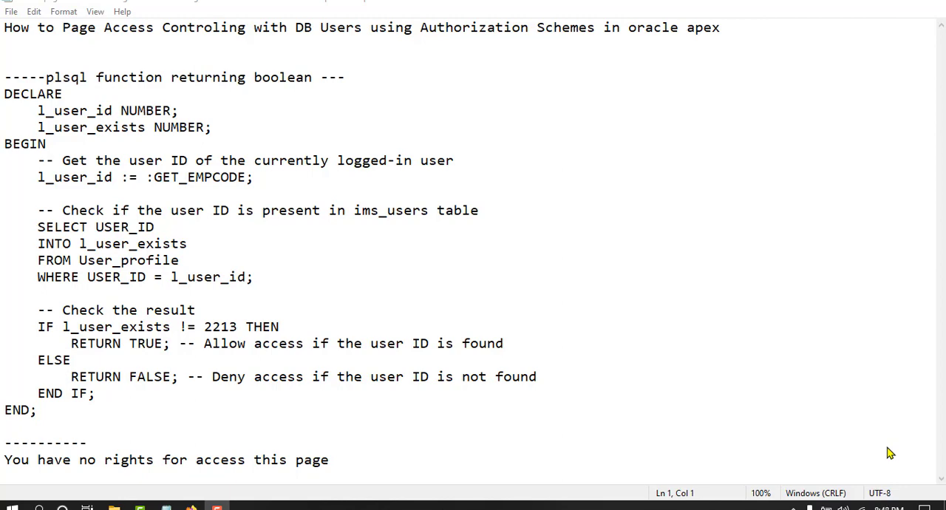
# Switch to the APEX App Builder in the browser and open Authorization Schemes from the application's Shared Components
pyautogui.click(347, 39)
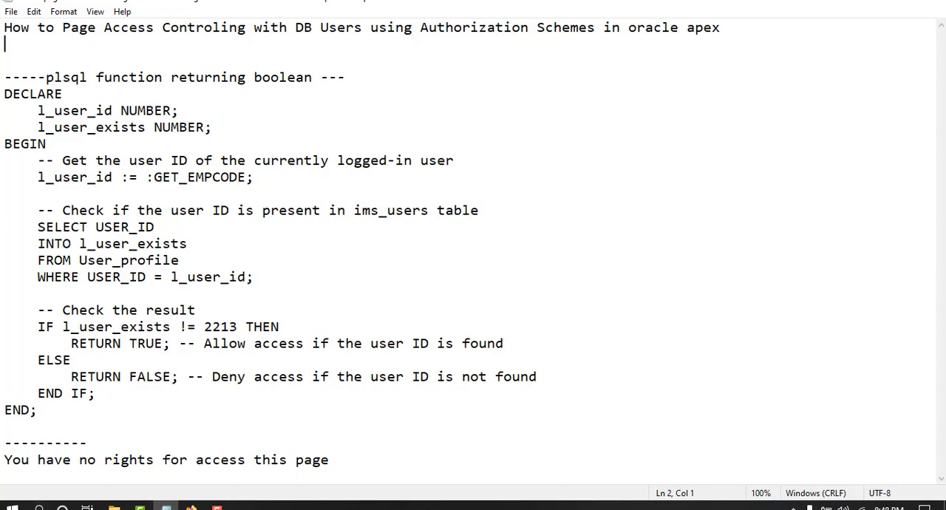
pyautogui.click(189, 505)
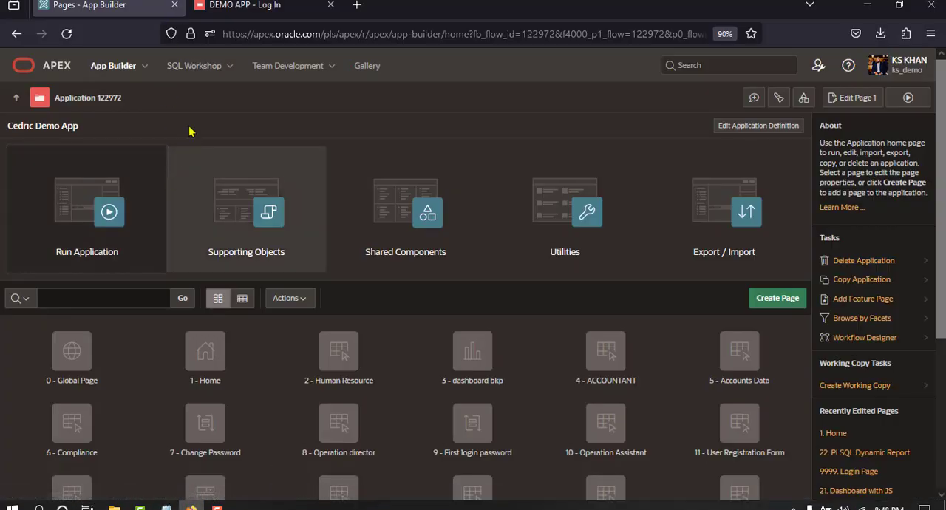
pyautogui.click(235, 8)
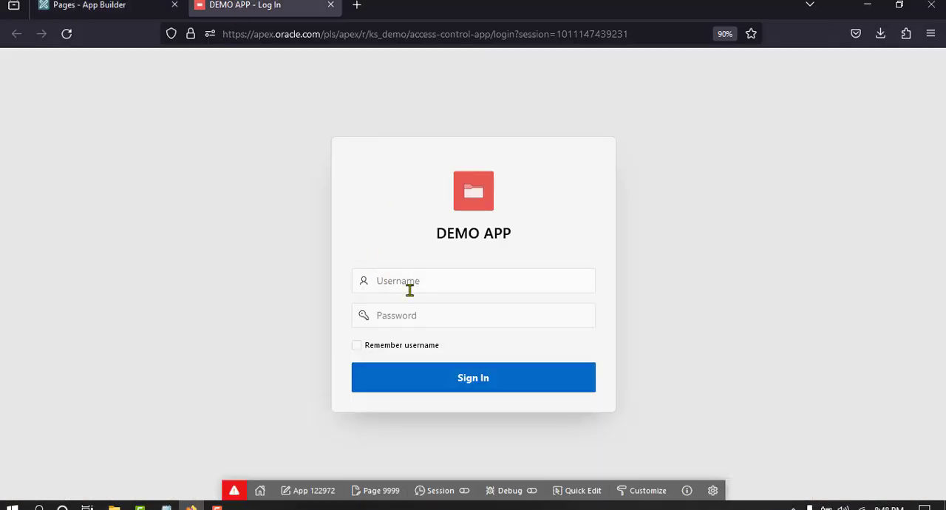
pyautogui.click(94, 13)
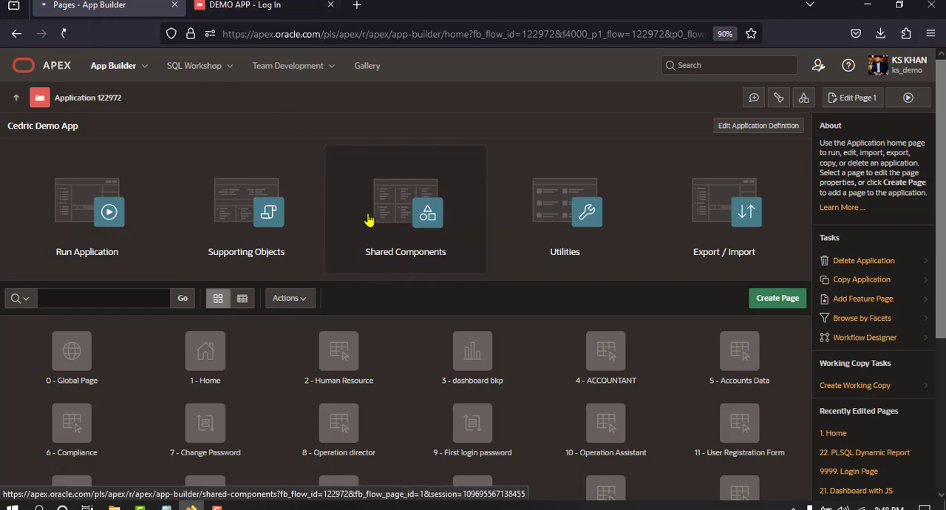
pyautogui.click(329, 200)
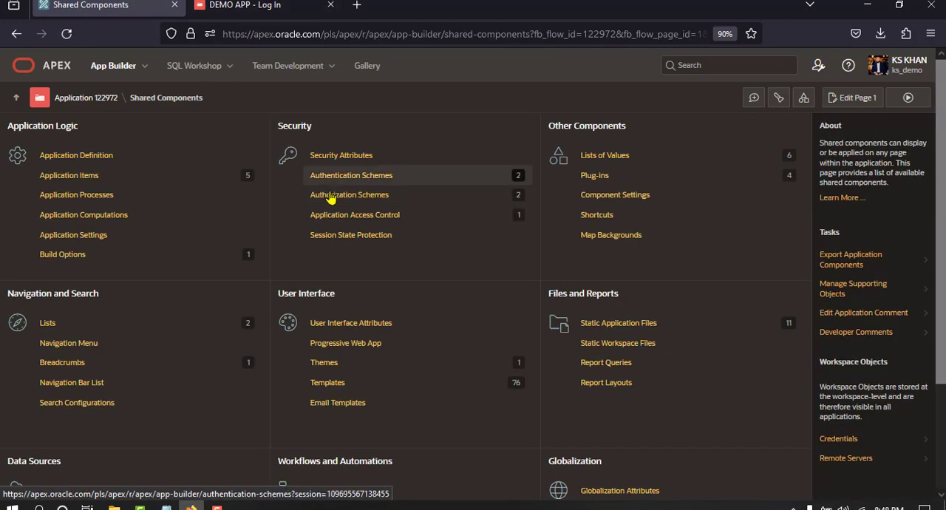
pyautogui.click(283, 202)
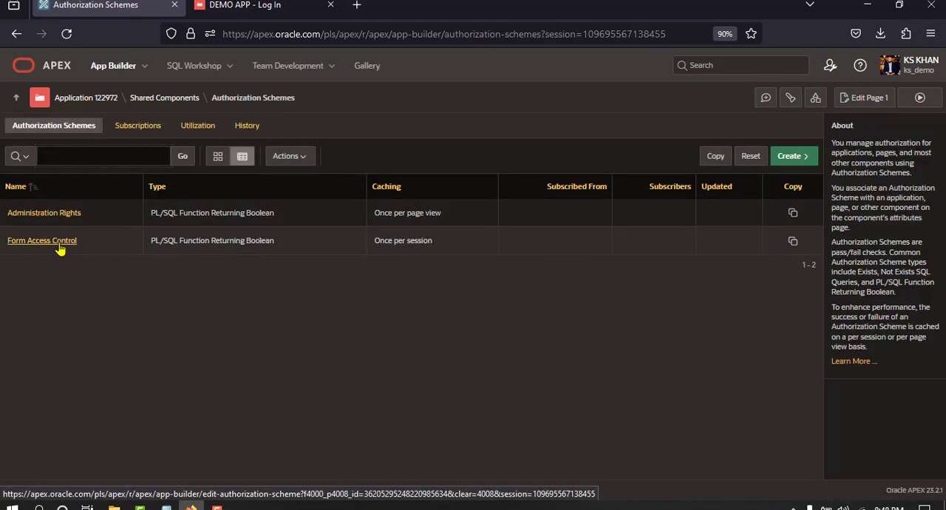
# Open the MY_AUTH authentication scheme from Shared Components and examine the table, user ID and password columns in its PL/SQL code
pyautogui.click(184, 101)
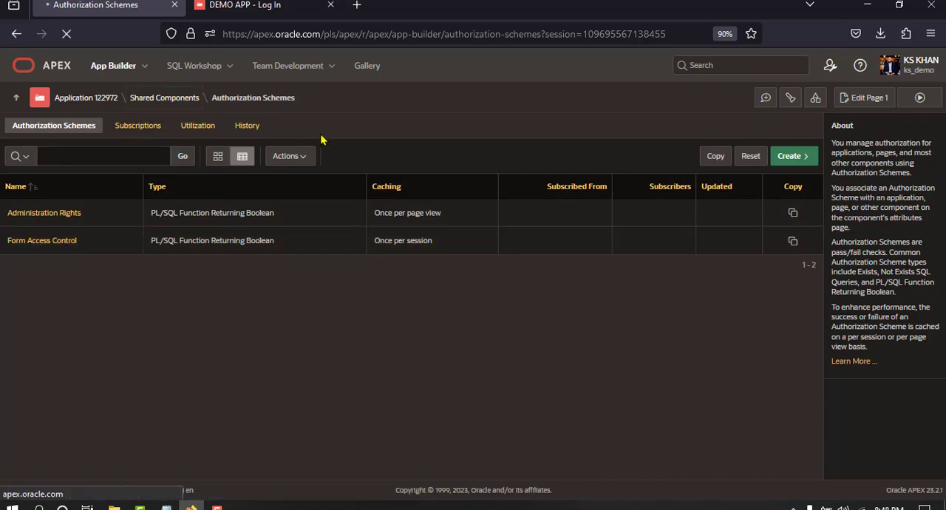
pyautogui.click(354, 177)
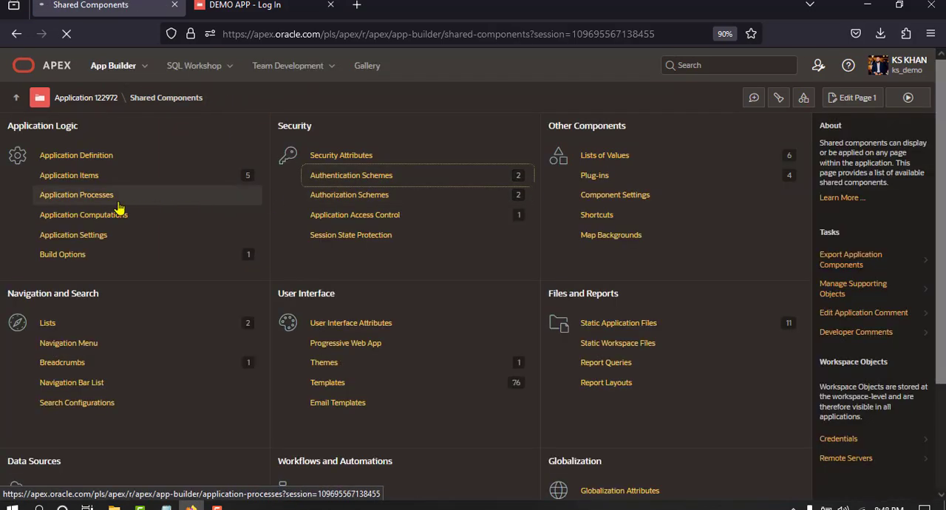
pyautogui.click(18, 211)
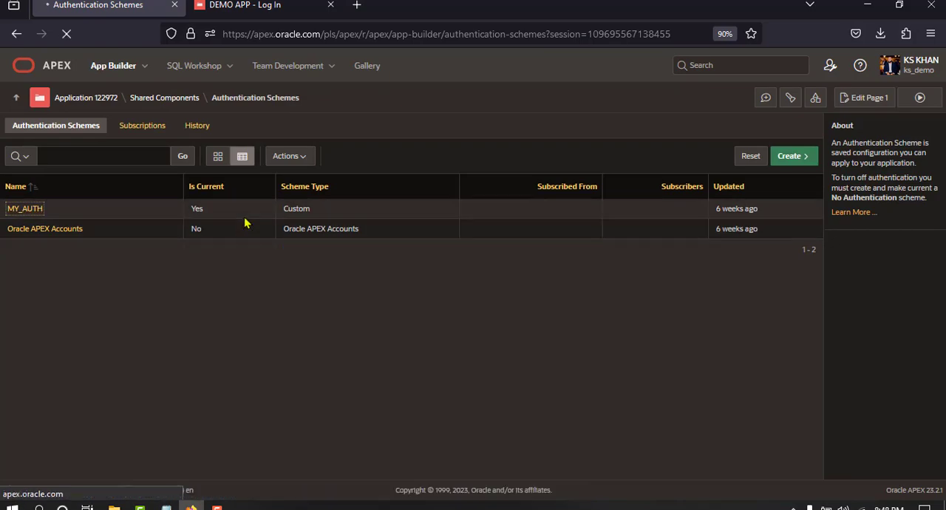
pyautogui.scroll(-5, 283, 270)
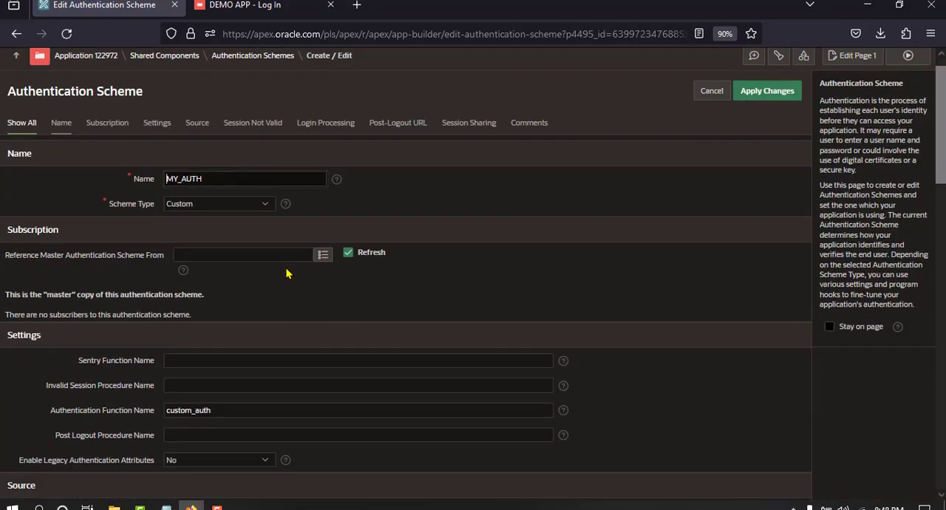
pyautogui.scroll(-2, 286, 273)
pyautogui.doubleClick(210, 322)
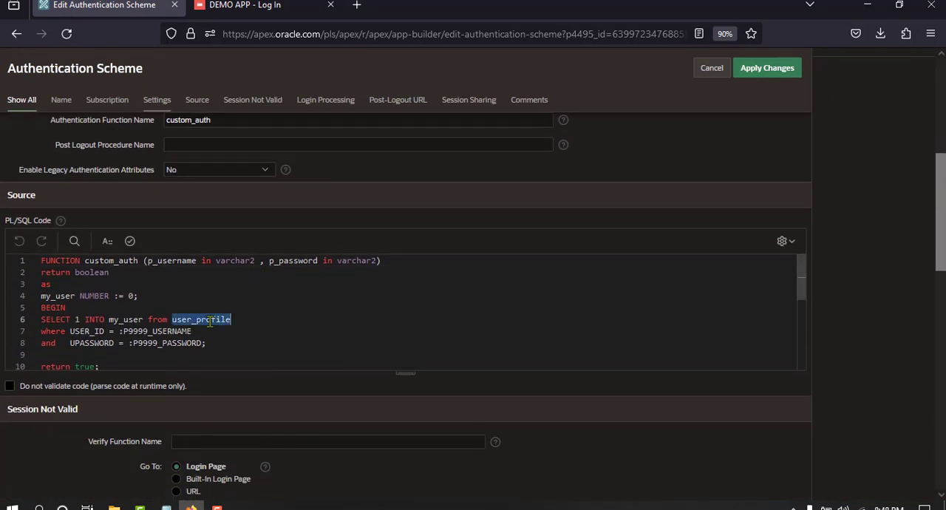
pyautogui.doubleClick(98, 332)
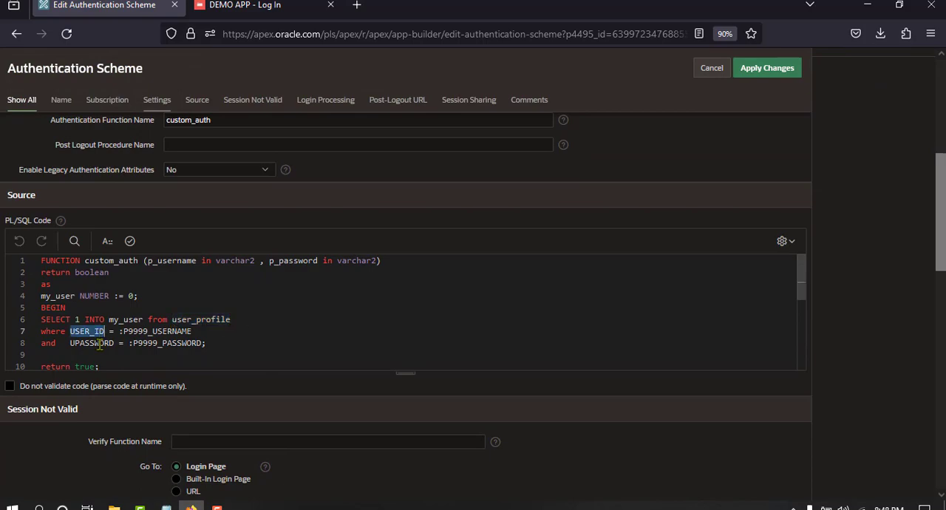
pyautogui.doubleClick(99, 343)
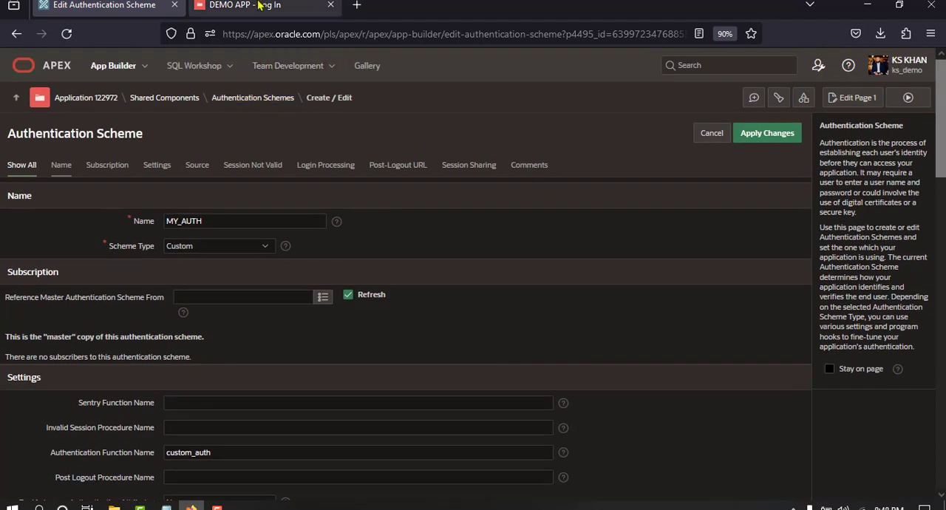
# Open the USER_PROFILE table in Object Browser and display its data rows
pyautogui.click(244, 5)
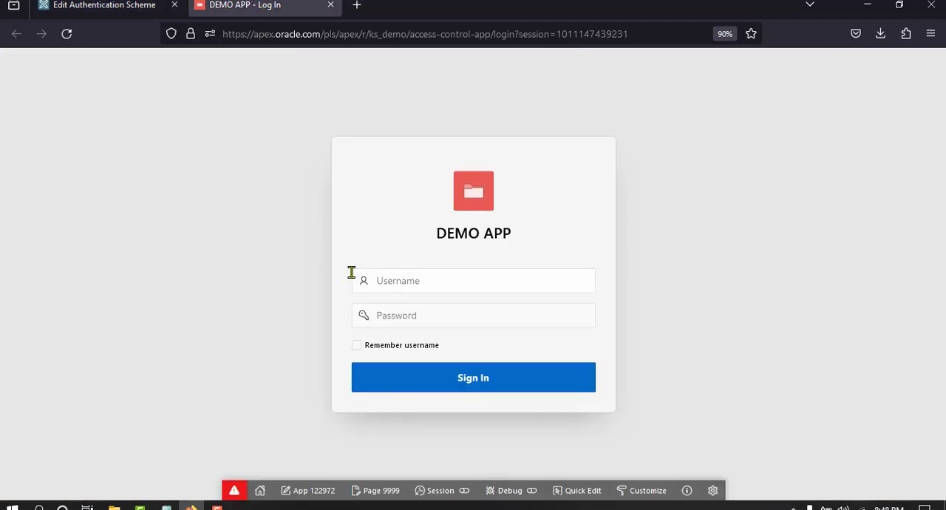
pyautogui.click(87, 6)
pyautogui.click(226, 72)
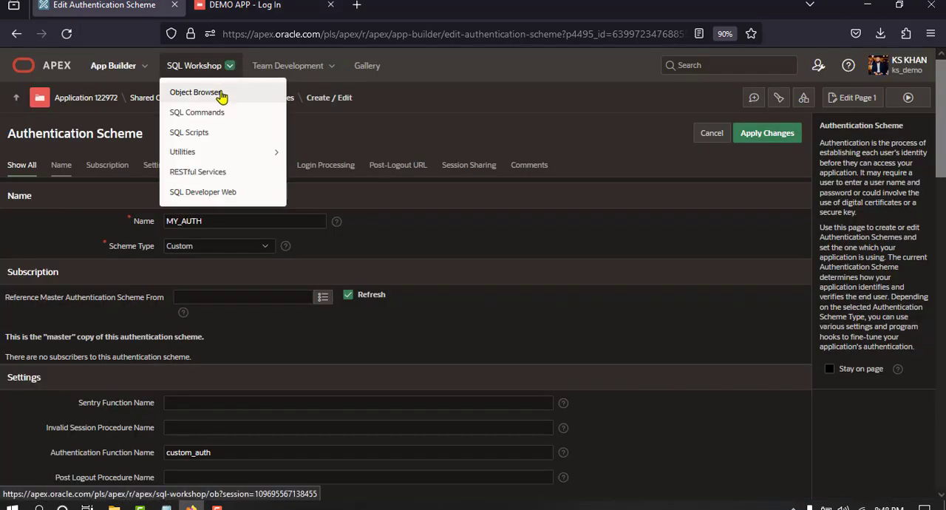
pyautogui.click(220, 94)
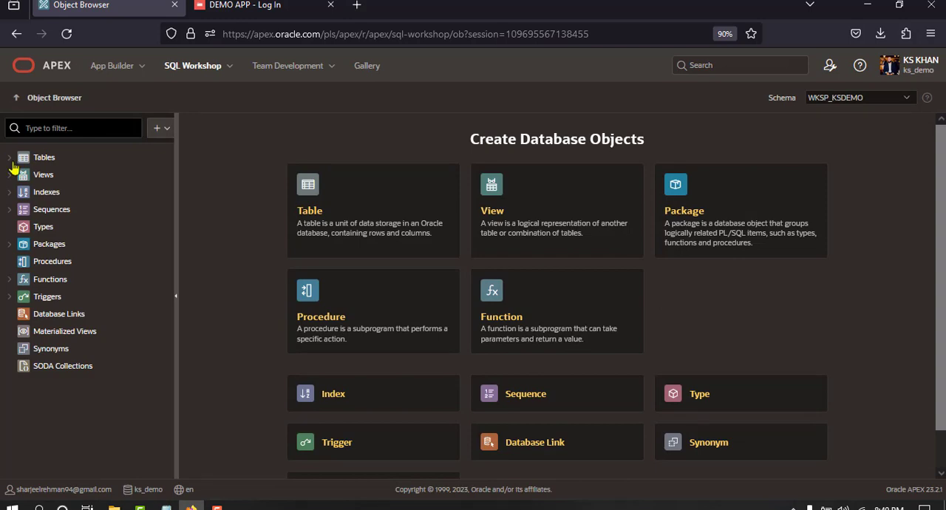
pyautogui.click(9, 158)
pyautogui.scroll(-5, 102, 296)
pyautogui.click(74, 241)
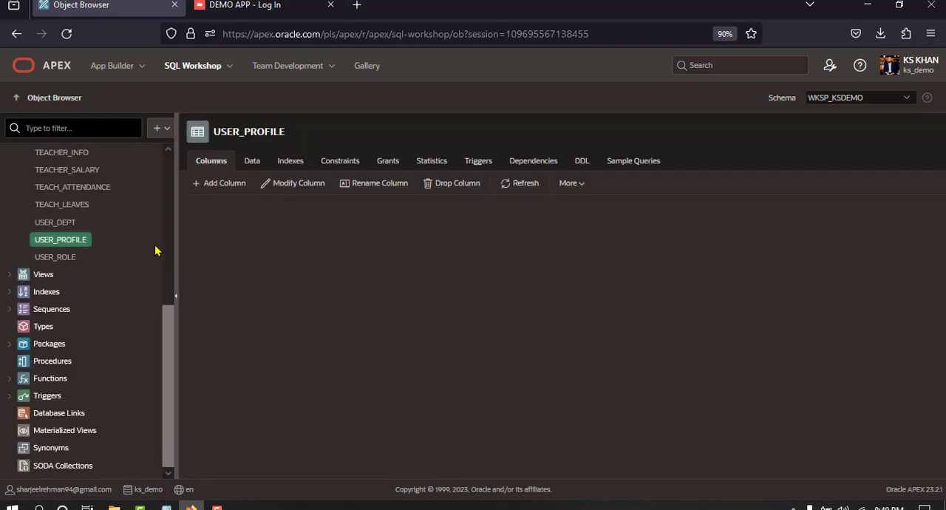
pyautogui.click(251, 161)
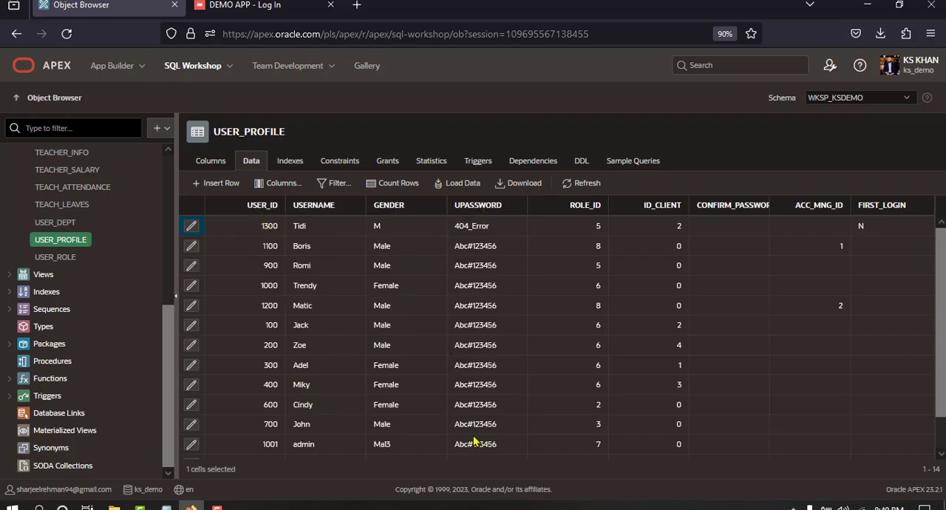
# Sign in to DEMO APP with the admin user's ID and account password, and decline saving the login in the browser
pyautogui.click(241, 6)
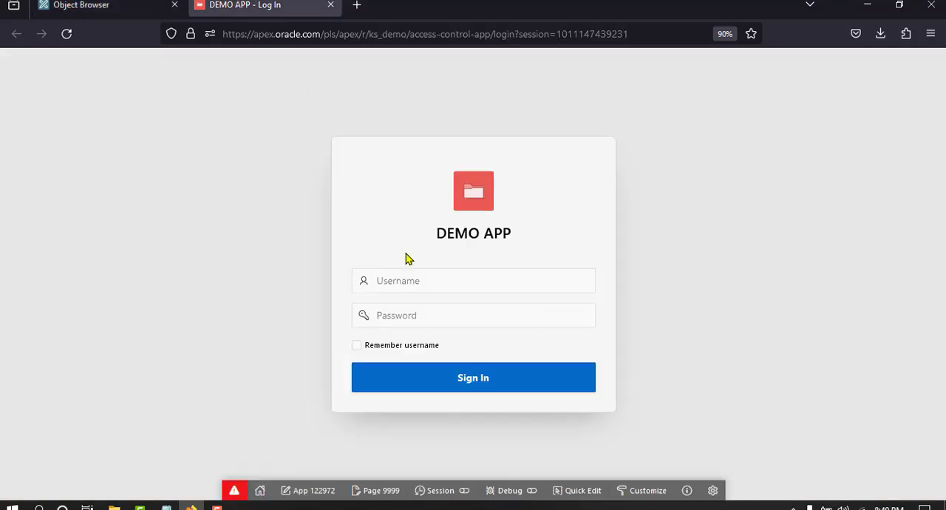
pyautogui.click(418, 278)
pyautogui.write('100')
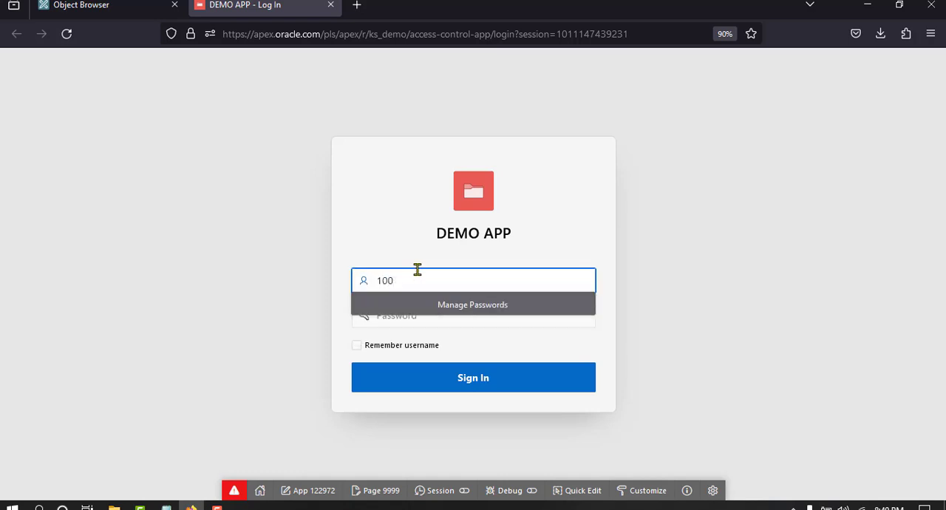
pyautogui.write('1')
pyautogui.press('Tab')
pyautogui.write('1')
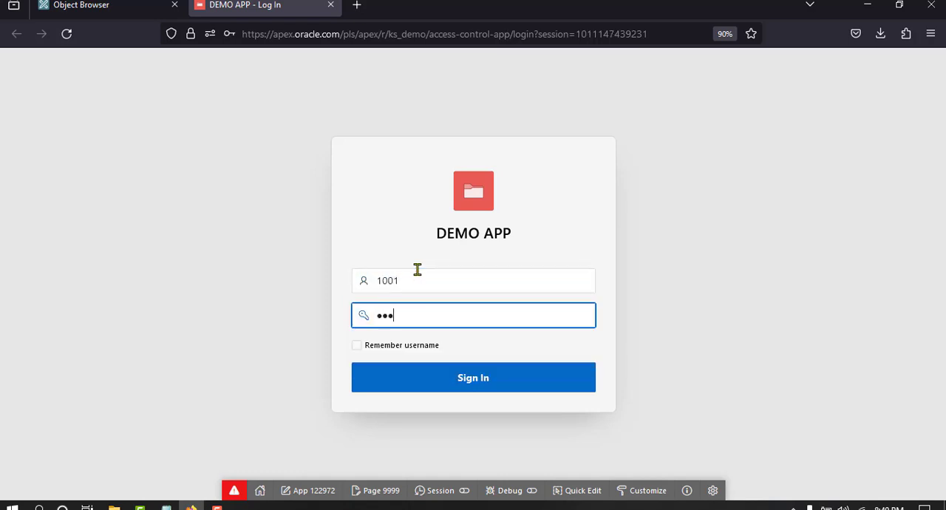
pyautogui.write('•••••')
pyautogui.press('Return')
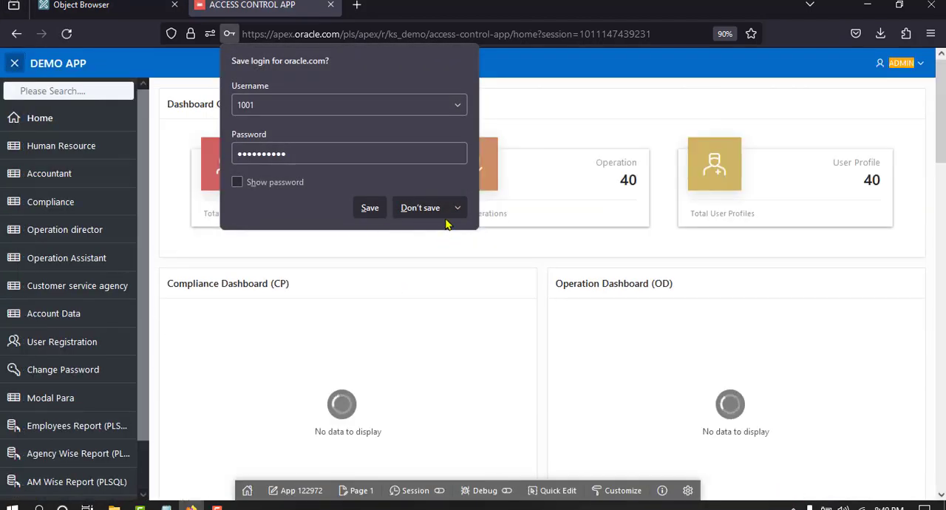
pyautogui.click(441, 210)
# View the home page's session information and switch its view from page items to Session State
pyautogui.click(415, 491)
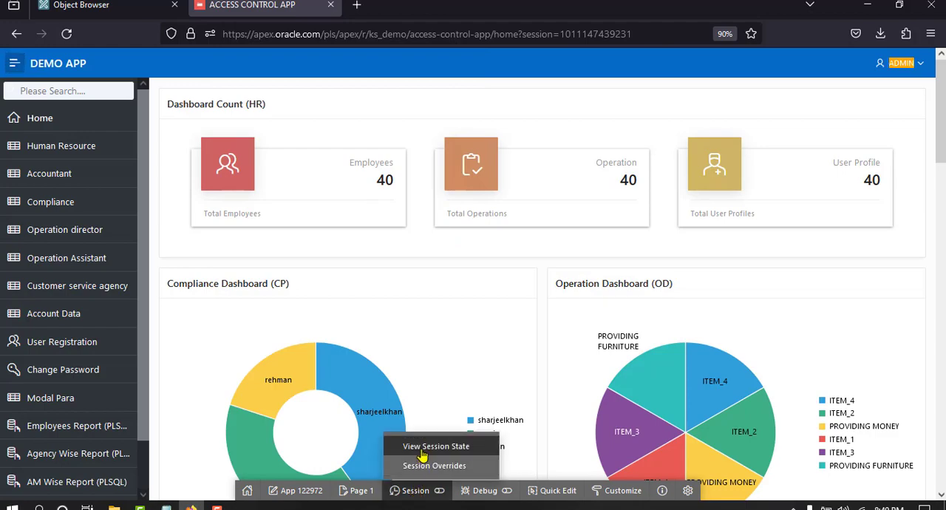
pyautogui.click(421, 448)
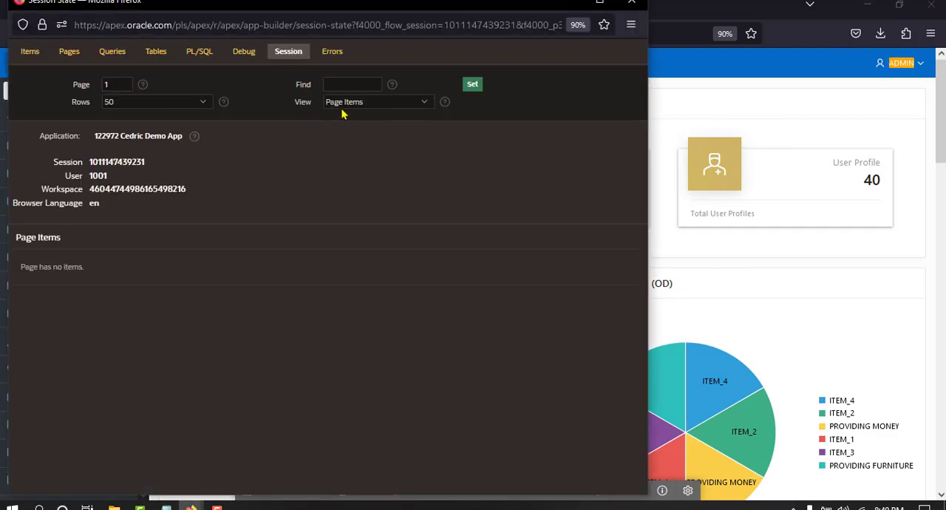
pyautogui.click(346, 104)
pyautogui.click(346, 148)
pyautogui.click(473, 85)
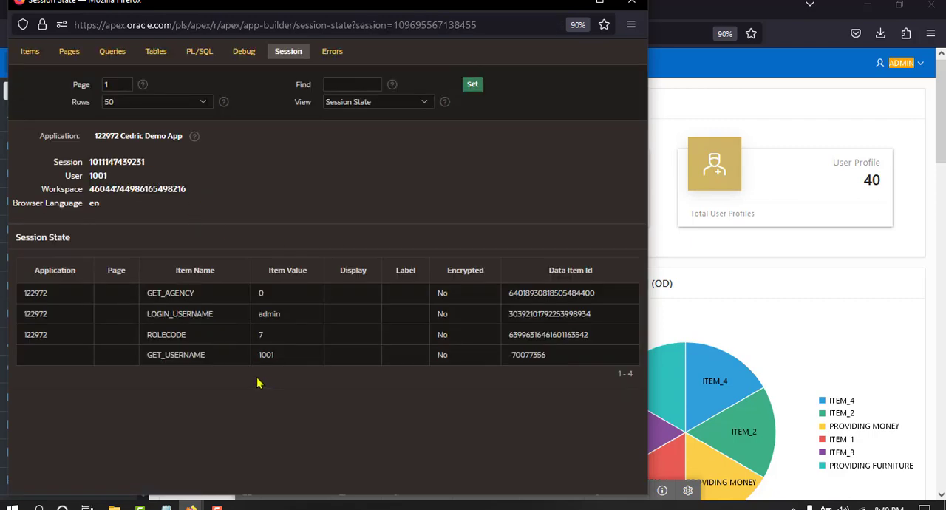
# Examine the GET_USERNAME item and its value in the session state list, and close the session window
pyautogui.doubleClick(190, 356)
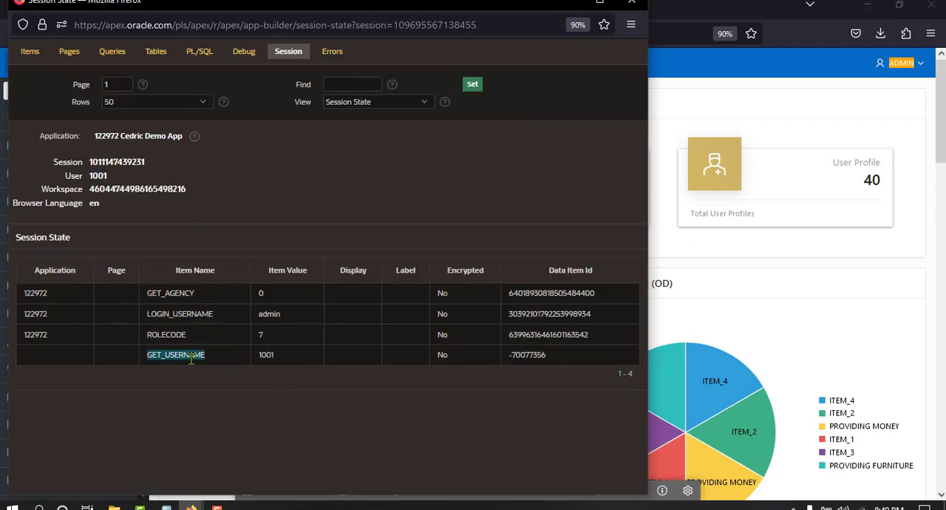
pyautogui.click(192, 358)
pyautogui.doubleClick(189, 358)
pyautogui.click(267, 356)
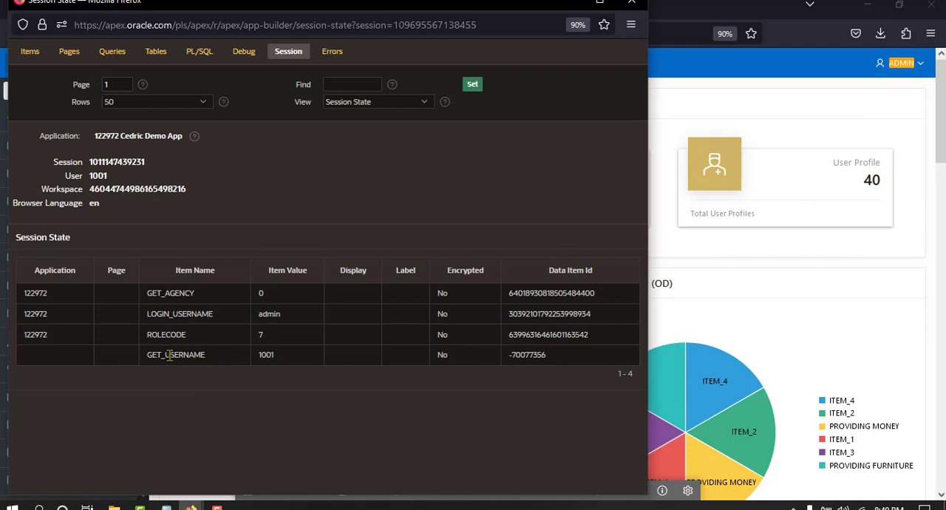
pyautogui.doubleClick(203, 358)
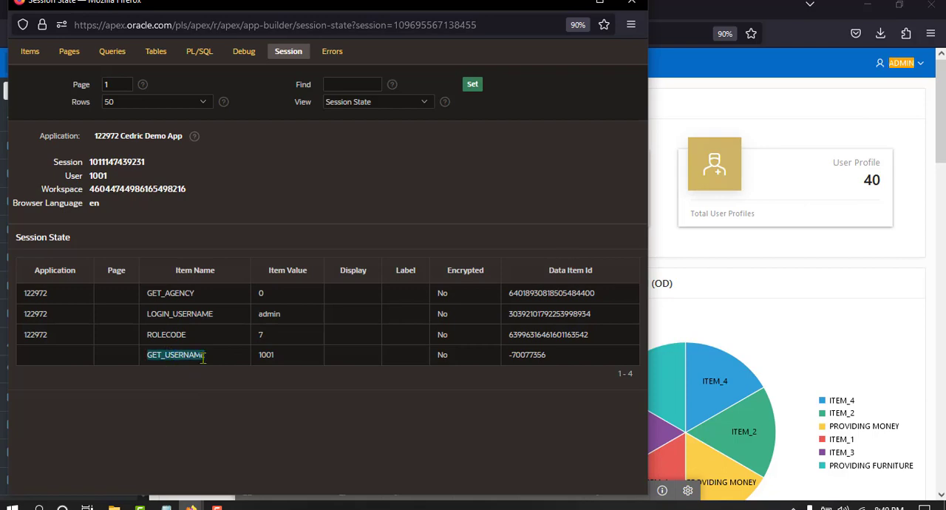
pyautogui.doubleClick(268, 356)
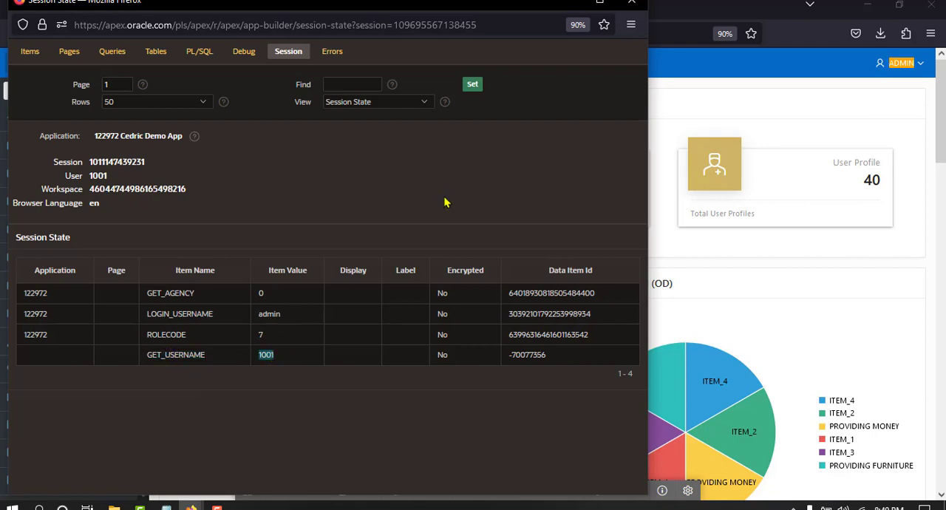
pyautogui.click(632, 2)
# Return to the APEX workspace home in the builder tab, and open the Accountant page in the demo app
pyautogui.click(118, 6)
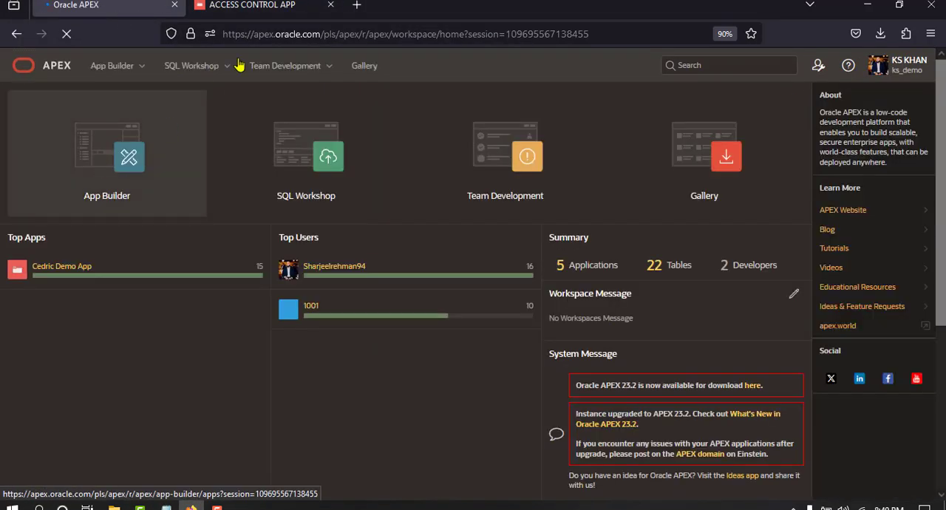
pyautogui.click(256, 9)
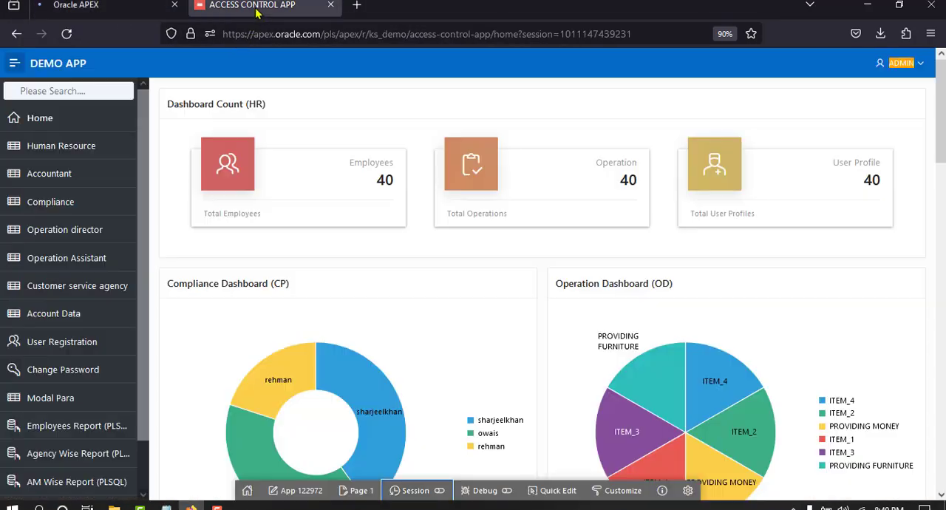
pyautogui.click(60, 183)
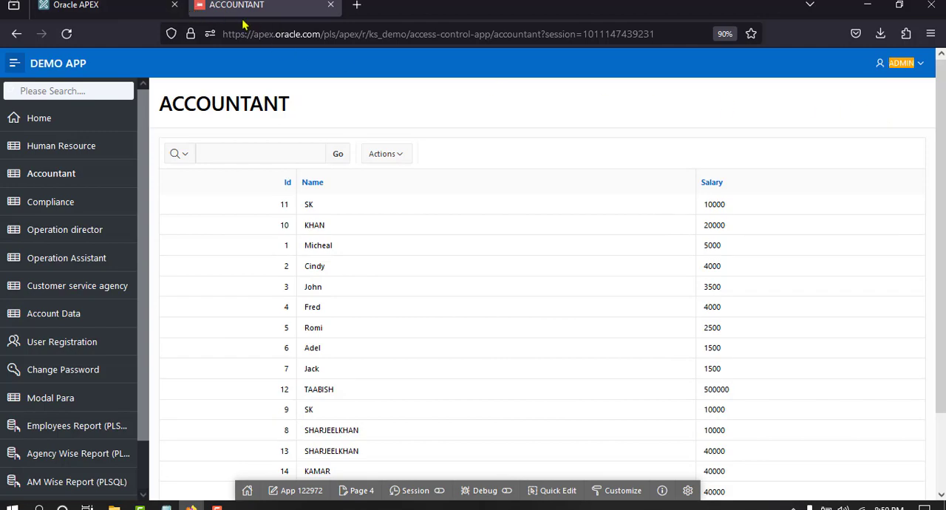
# View the session information for the Accountant page with the view set to Session State
pyautogui.click(416, 491)
pyautogui.click(418, 446)
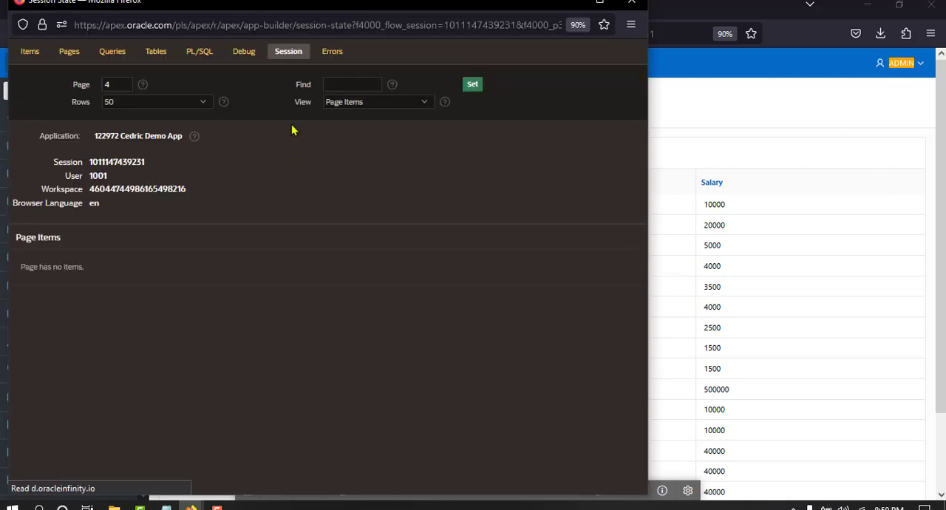
pyautogui.click(348, 103)
pyautogui.click(354, 151)
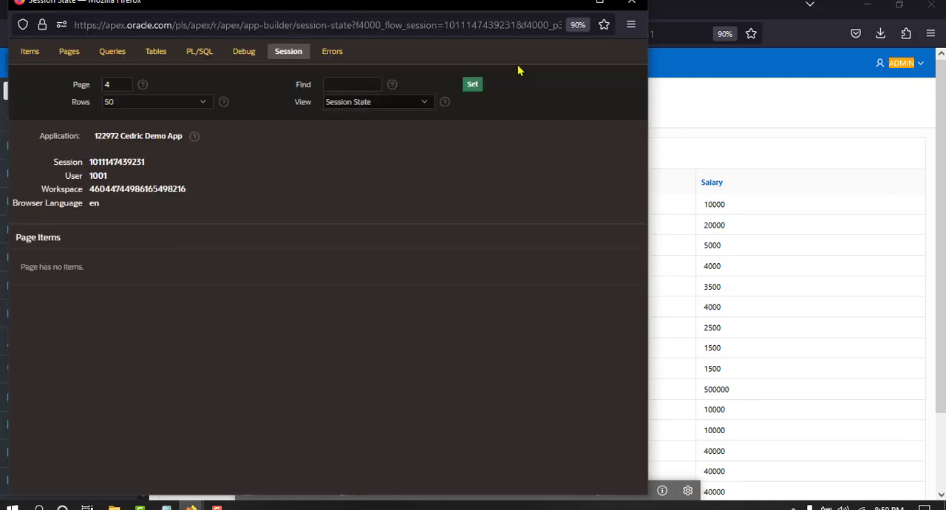
pyautogui.click(471, 85)
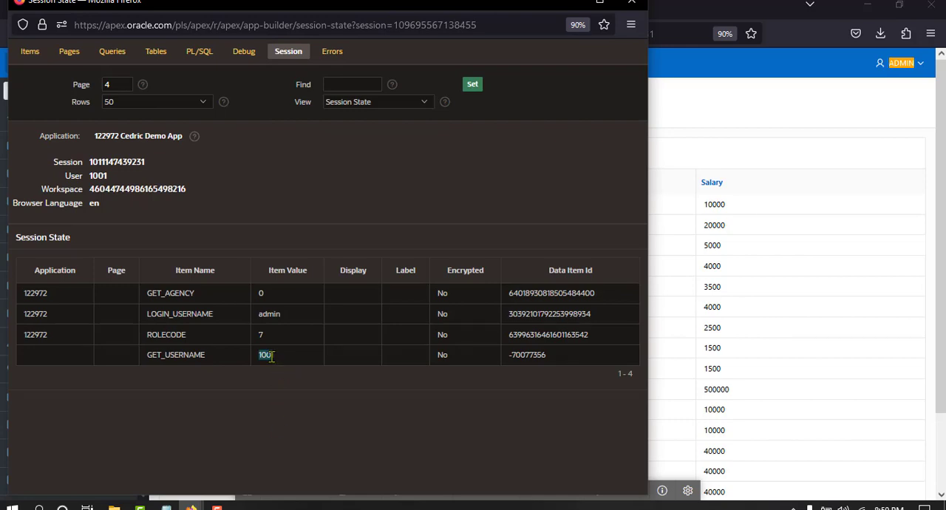
# Examine the LOGIN_USERNAME item and its value in the session state list, close the session window and reopen the Accountant page
pyautogui.doubleClick(184, 314)
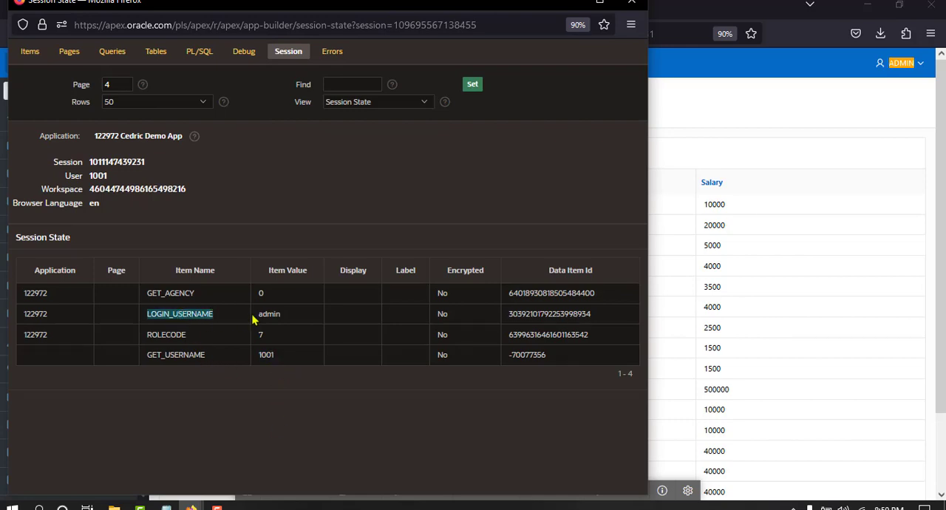
pyautogui.doubleClick(266, 314)
pyautogui.click(212, 368)
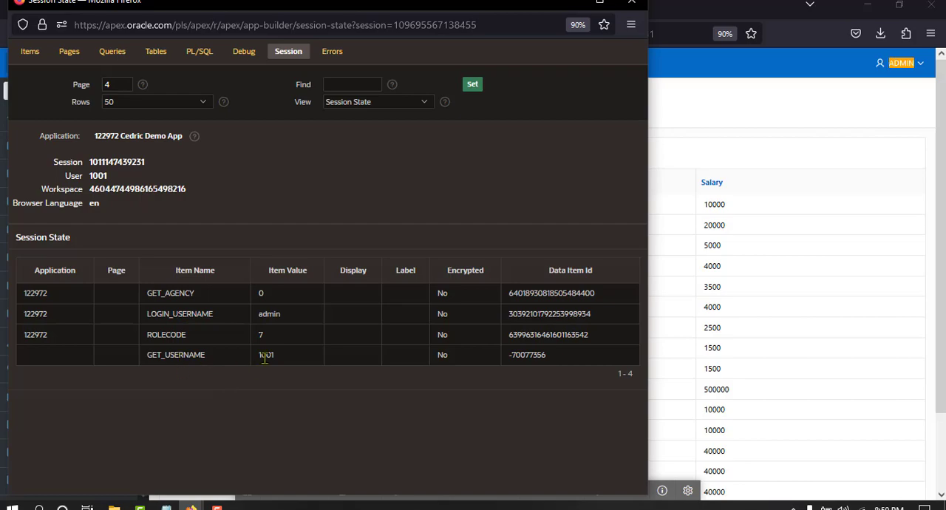
pyautogui.click(631, 3)
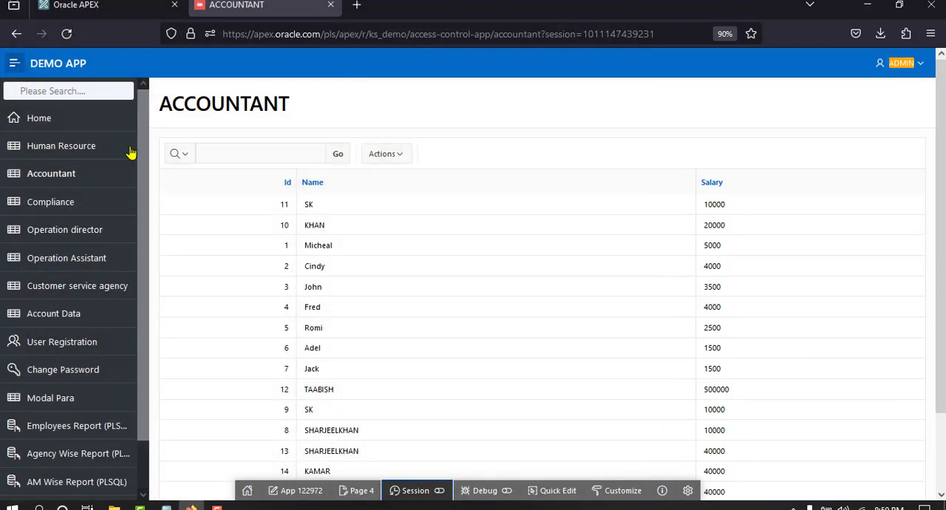
pyautogui.click(63, 175)
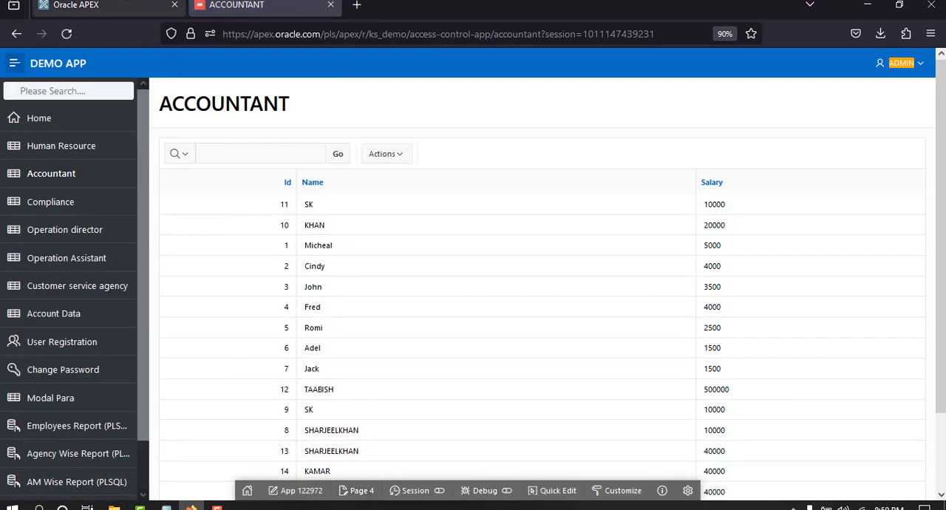
# Switch to the APEX builder and open the authorization schemes in the shared components of Cedric Demo App
pyautogui.click(113, 8)
pyautogui.click(142, 192)
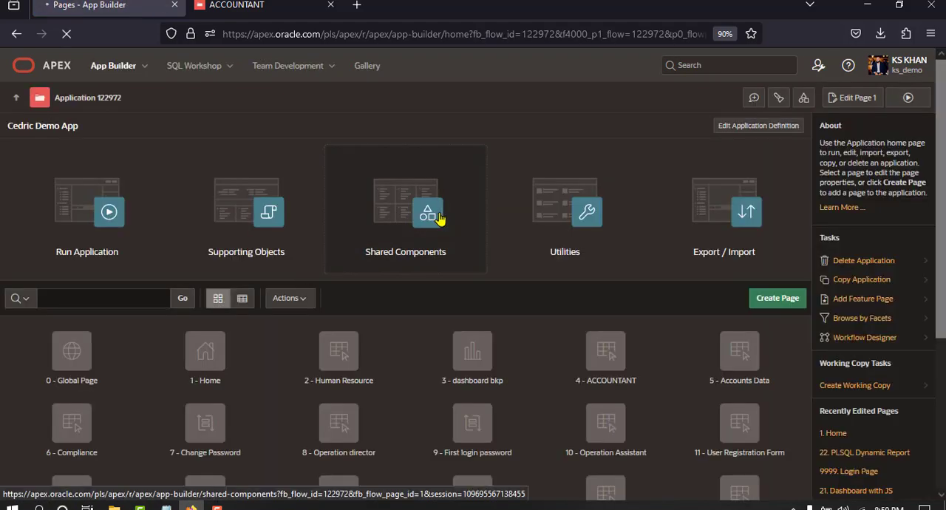
pyautogui.click(436, 216)
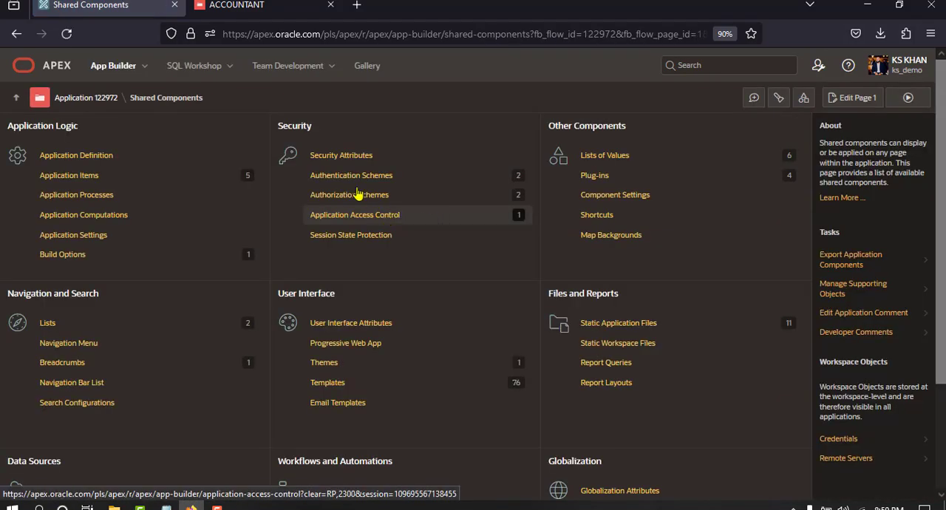
pyautogui.click(336, 198)
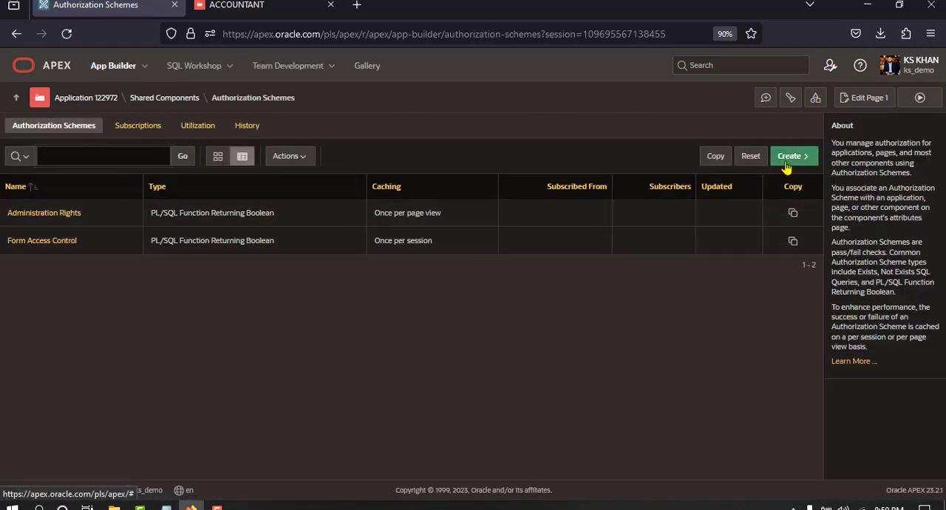
# Start an authorization scheme from scratch, named PAGE ACCESS CONTROL, with the scheme type PL/SQL Function Returning Boolean
pyautogui.click(787, 159)
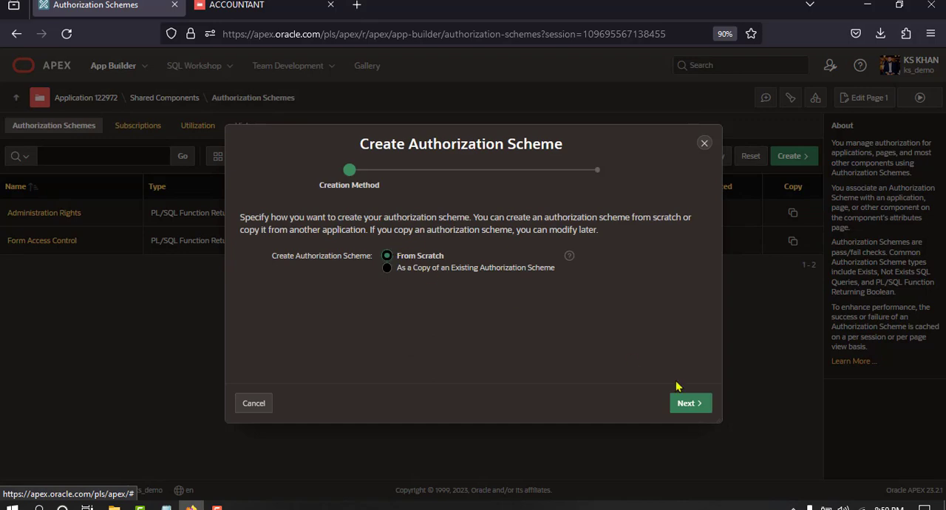
pyautogui.click(689, 405)
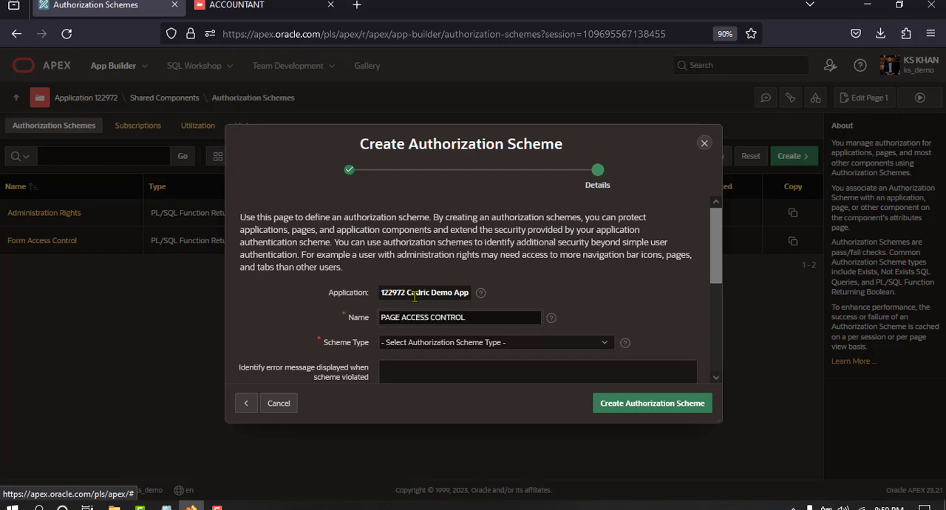
pyautogui.scroll(-3, 424, 258)
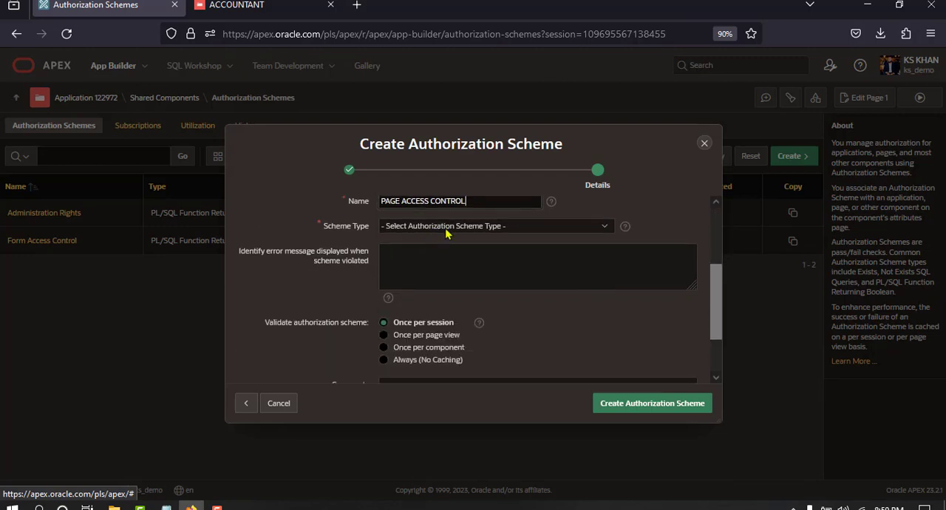
pyautogui.click(445, 228)
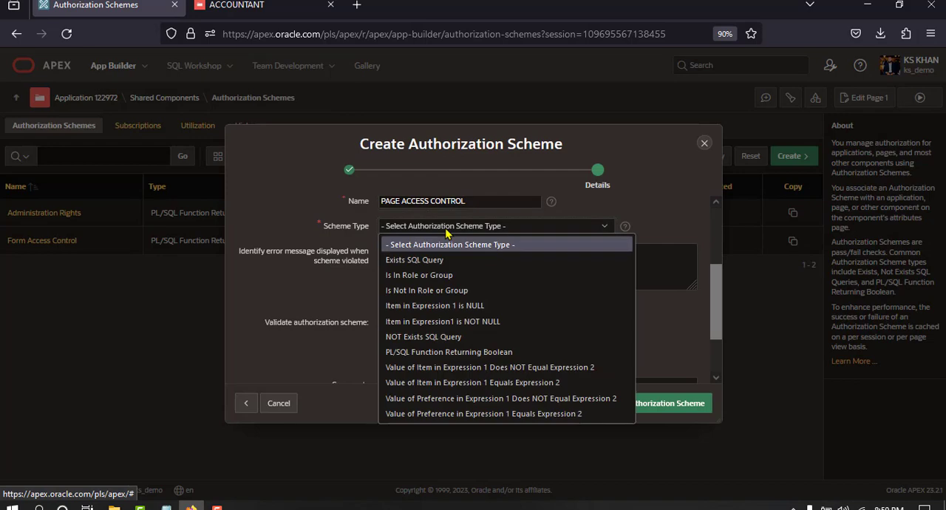
pyautogui.click(435, 353)
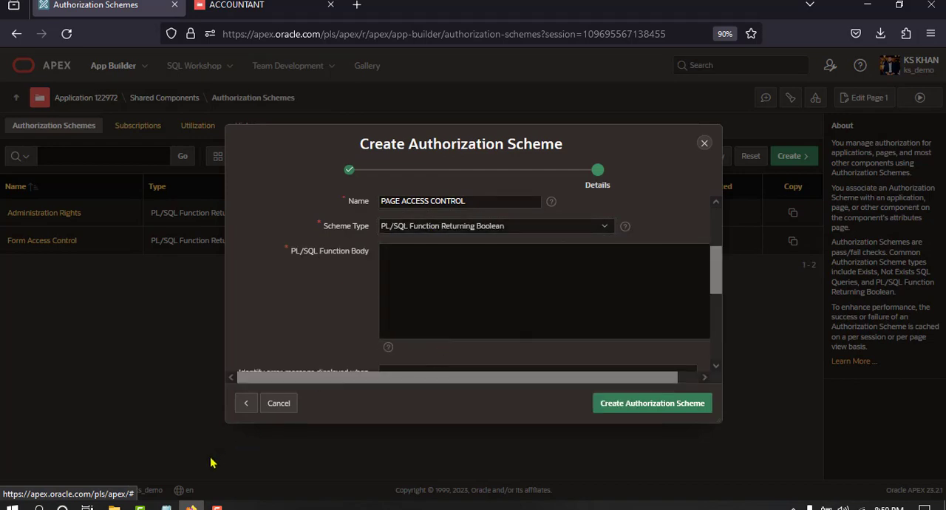
# Switch to the Notepad notes and examine the PL/SQL function's variable declarations and the assignment of :GET_EMPCODE to l_user_id
pyautogui.hotkey('alt', 'Tab')
pyautogui.click(232, 259)
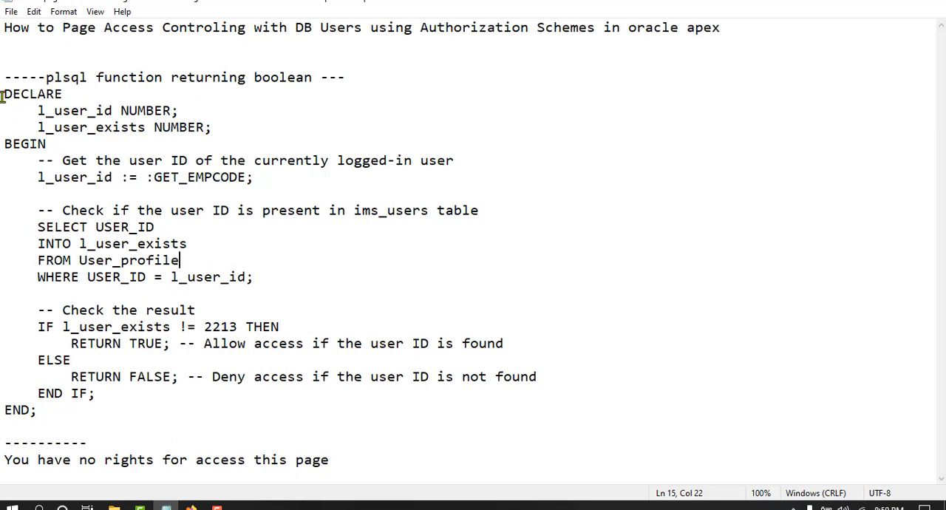
pyautogui.moveTo(3, 97); pyautogui.dragTo(203, 127)
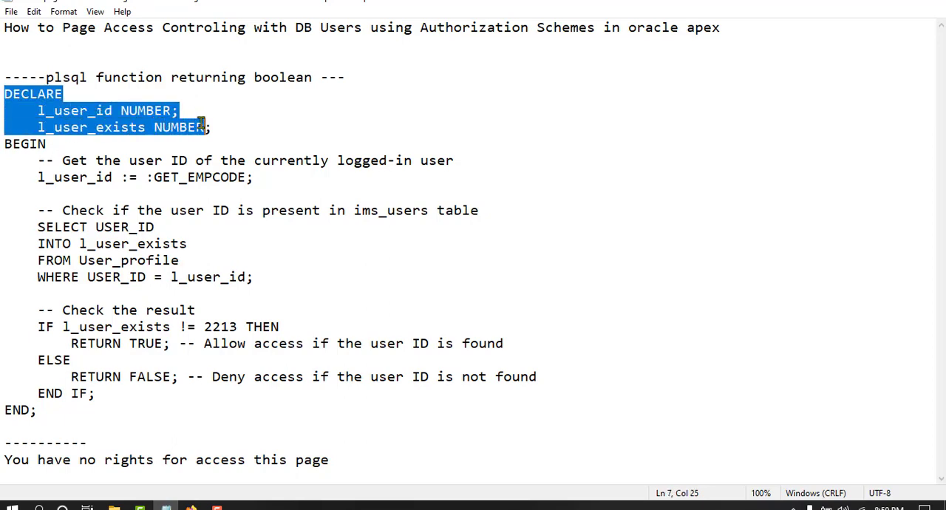
pyautogui.click(201, 125)
pyautogui.click(33, 179)
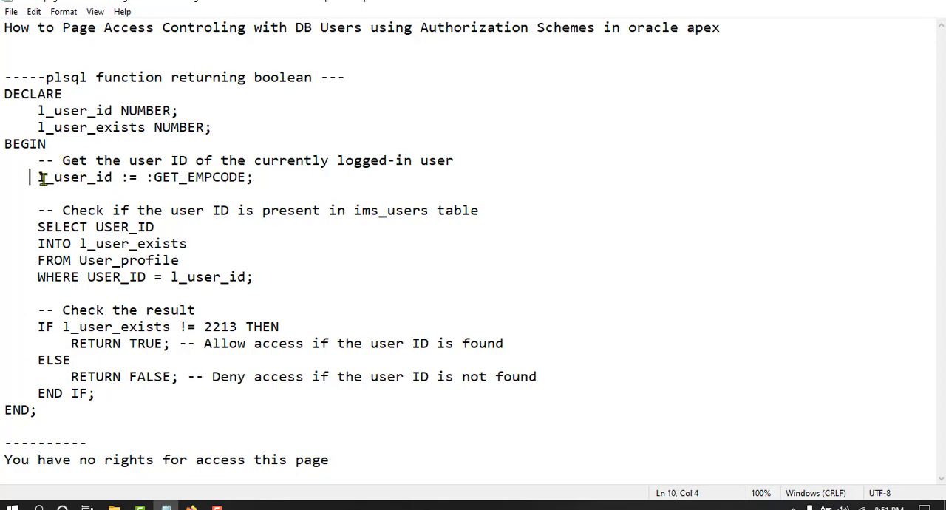
pyautogui.moveTo(41, 179); pyautogui.dragTo(110, 179)
pyautogui.click(168, 179)
pyautogui.click(177, 179)
pyautogui.doubleClick(175, 179)
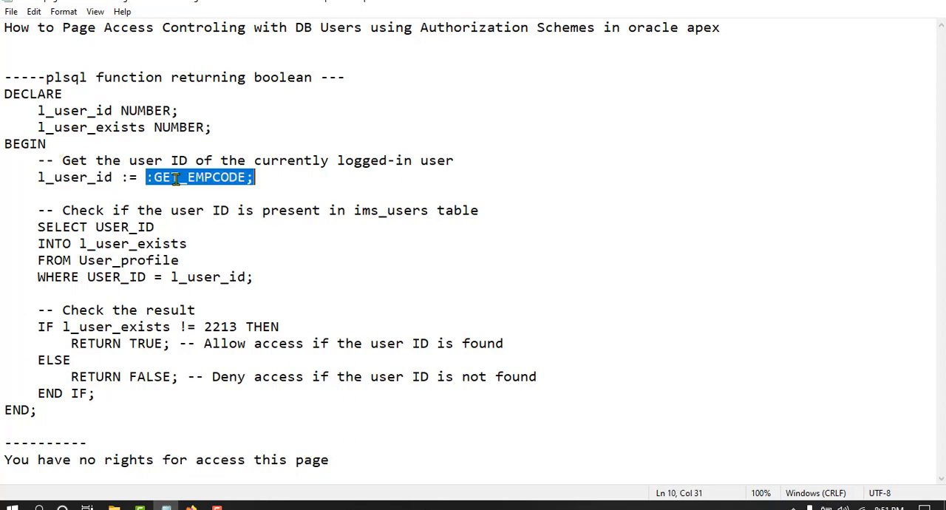
pyautogui.click(124, 179)
pyautogui.moveTo(146, 179); pyautogui.dragTo(230, 178)
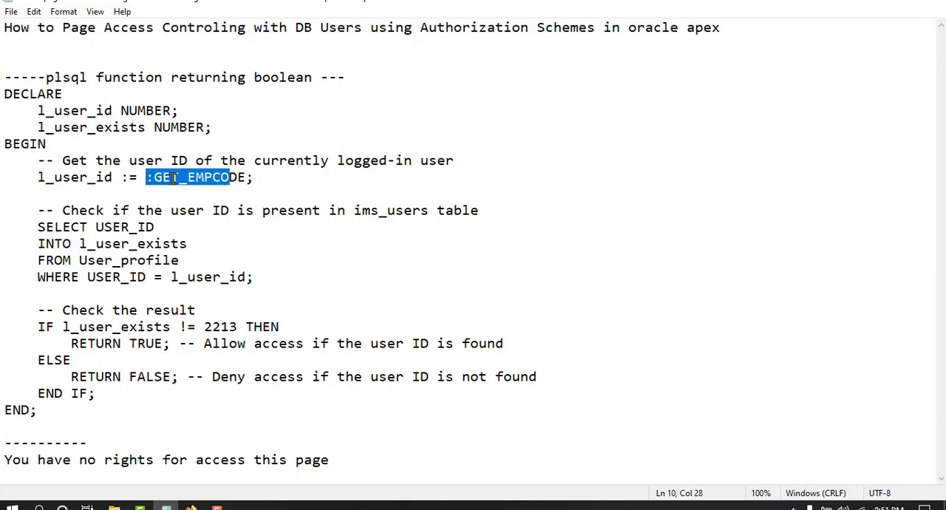
pyautogui.doubleClick(175, 179)
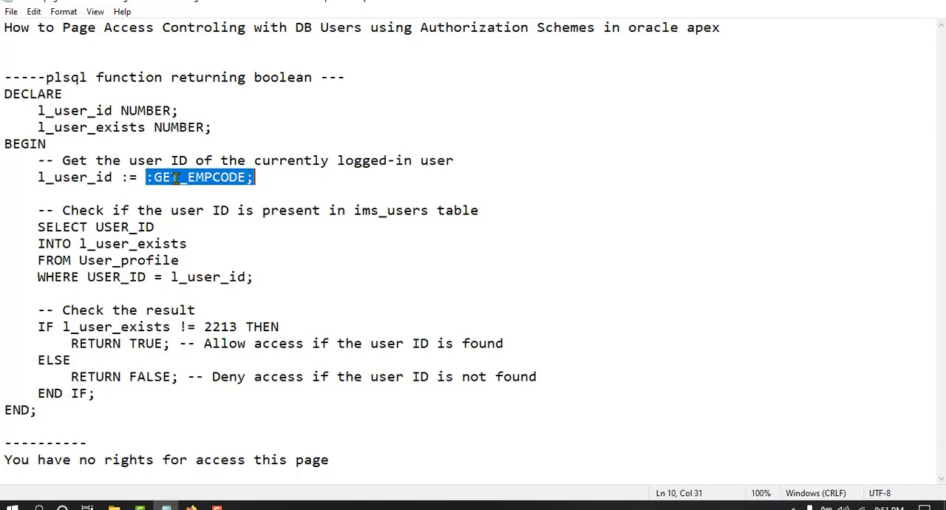
pyautogui.doubleClick(108, 179)
pyautogui.click(129, 161)
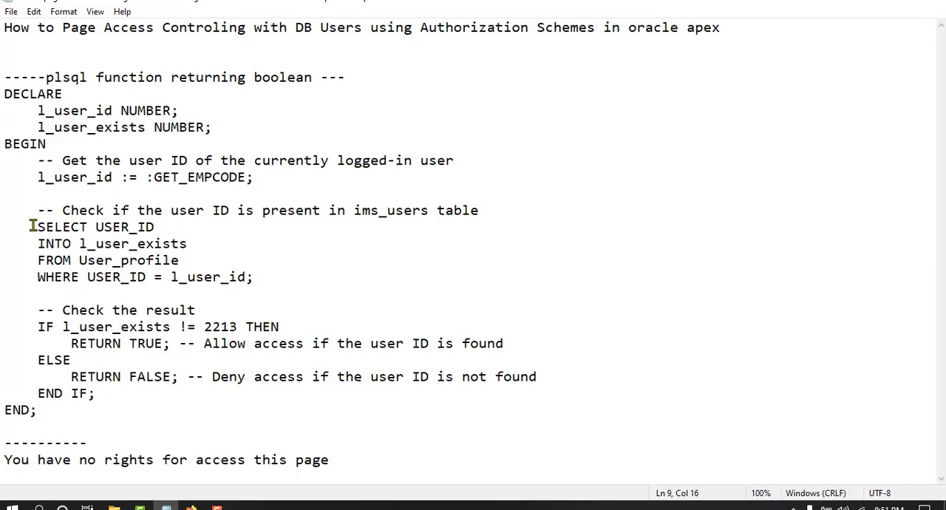
# Examine the SELECT statement that reads USER_ID from User_profile into l_user_exists, including its WHERE condition
pyautogui.moveTo(31, 227); pyautogui.dragTo(81, 247)
pyautogui.click(87, 249)
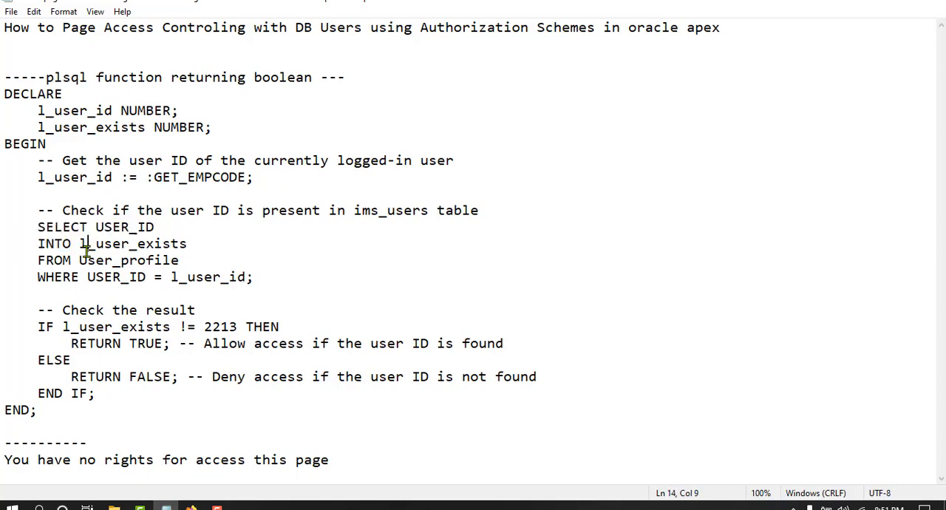
pyautogui.doubleClick(124, 244)
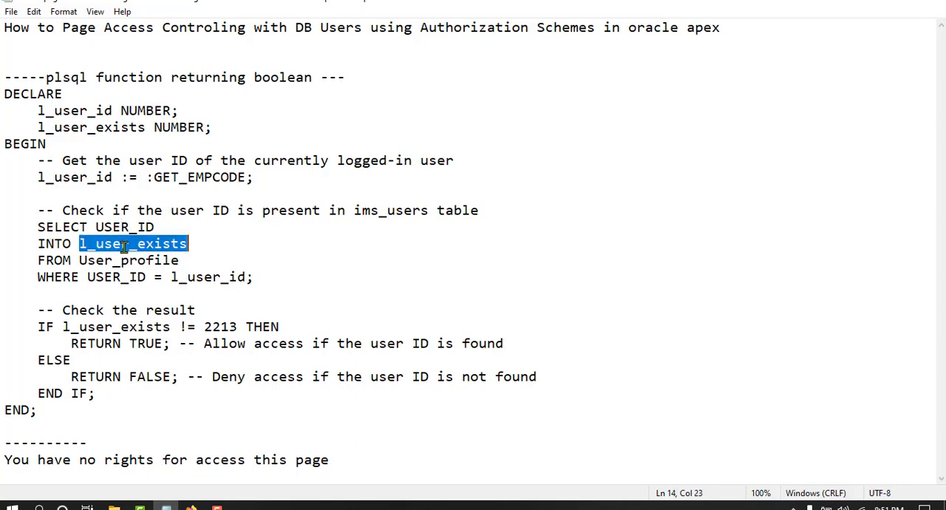
pyautogui.doubleClick(120, 227)
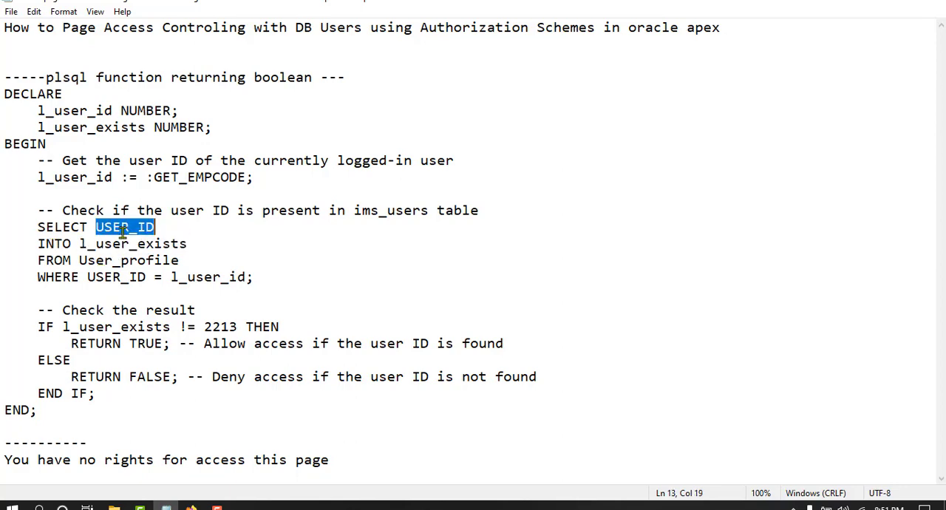
pyautogui.click(115, 275)
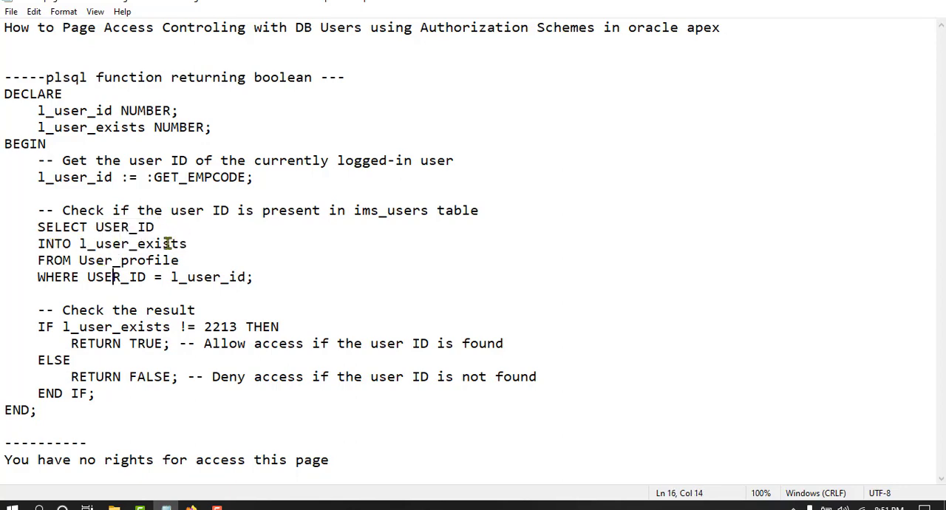
# Set the user ID compared with l_user_exists in the IF condition to 1001, and check the RETURN FALSE branch
pyautogui.doubleClick(219, 327)
pyautogui.write('1001')
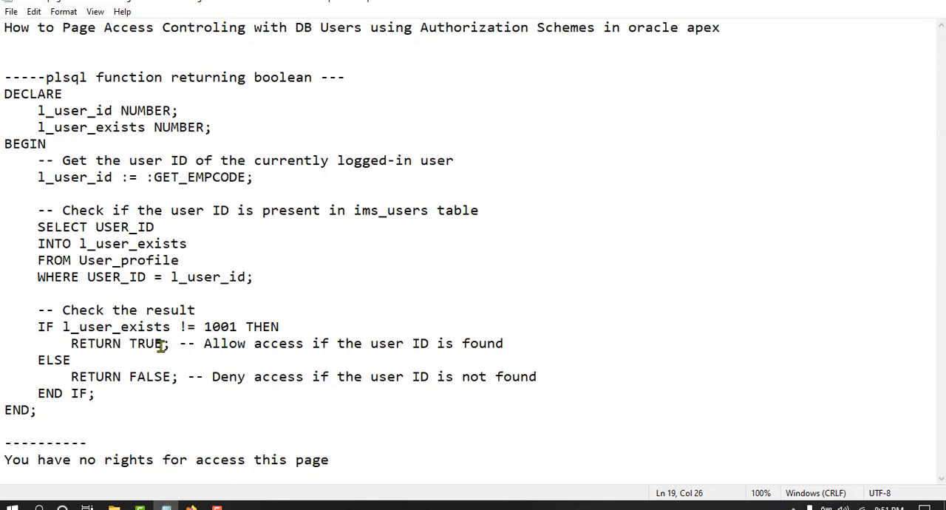
pyautogui.moveTo(129, 377); pyautogui.dragTo(168, 377)
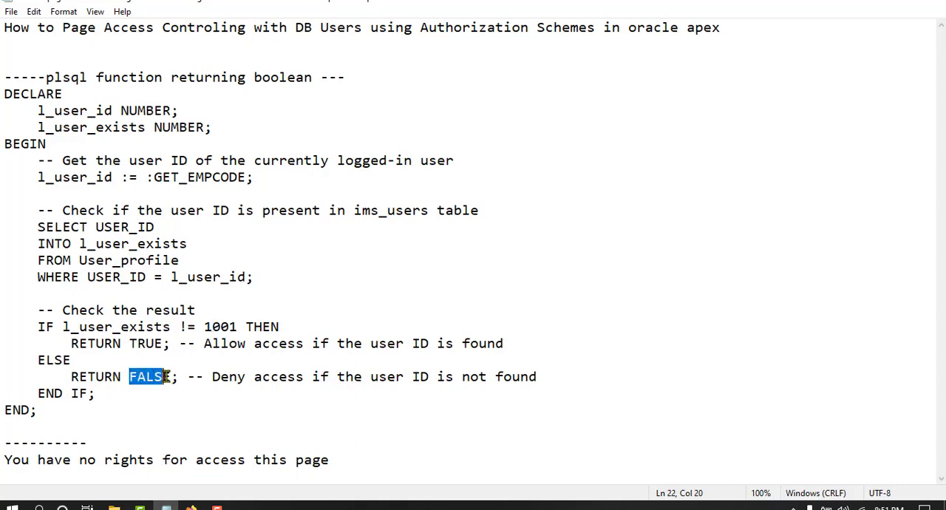
pyautogui.click(171, 326)
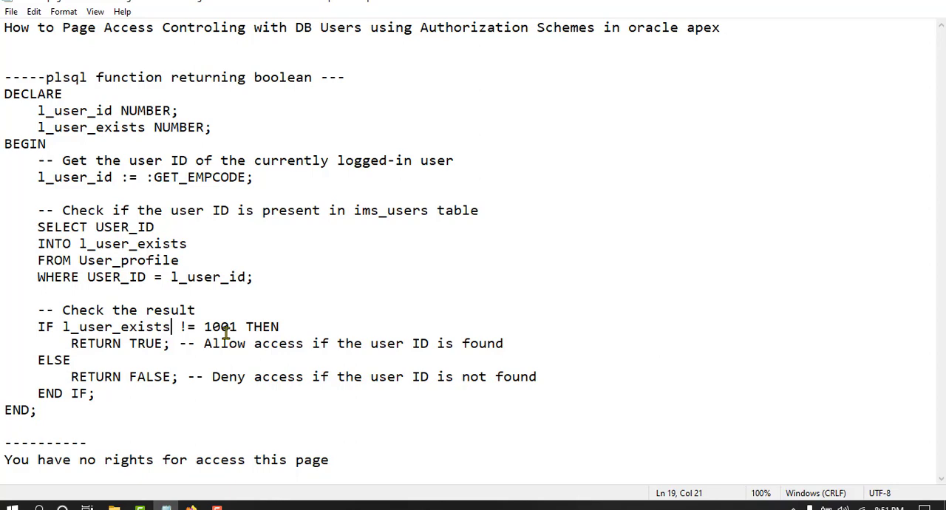
# Copy the PL/SQL block from DECLARE to END; and paste it as the scheme's PL/SQL function body in APEX
pyautogui.moveTo(3, 90); pyautogui.dragTo(140, 411)
pyautogui.rightClick(156, 247)
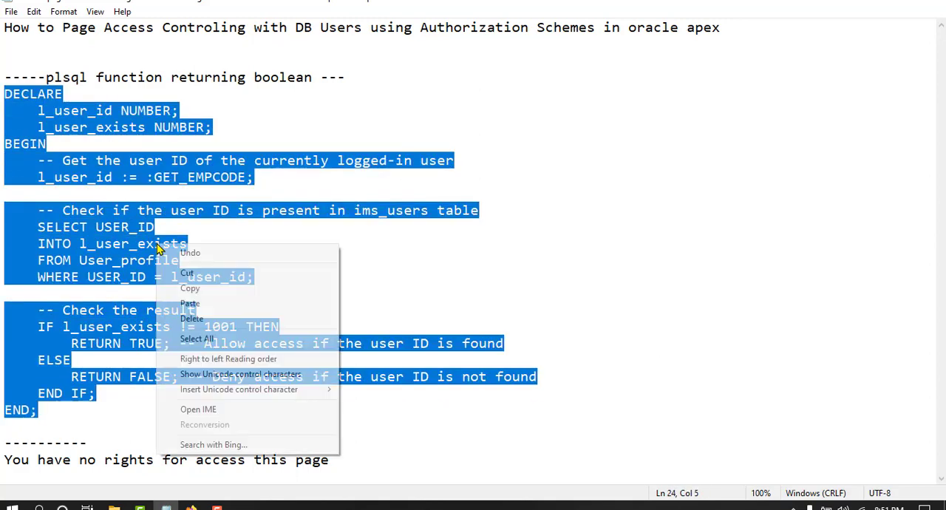
pyautogui.click(177, 287)
pyautogui.click(190, 507)
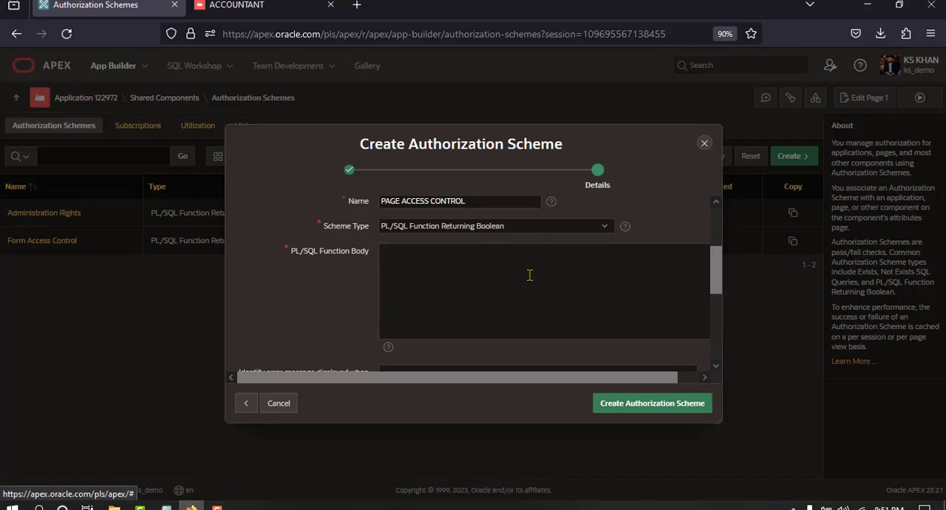
pyautogui.scroll(-2, 528, 274)
pyautogui.scroll(2, 528, 274)
pyautogui.click(485, 230)
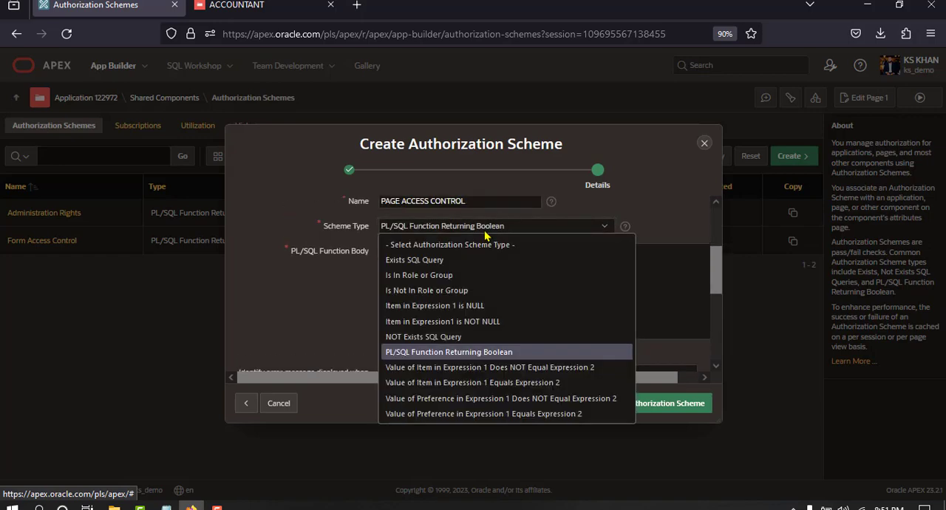
pyautogui.click(447, 352)
pyautogui.rightClick(443, 272)
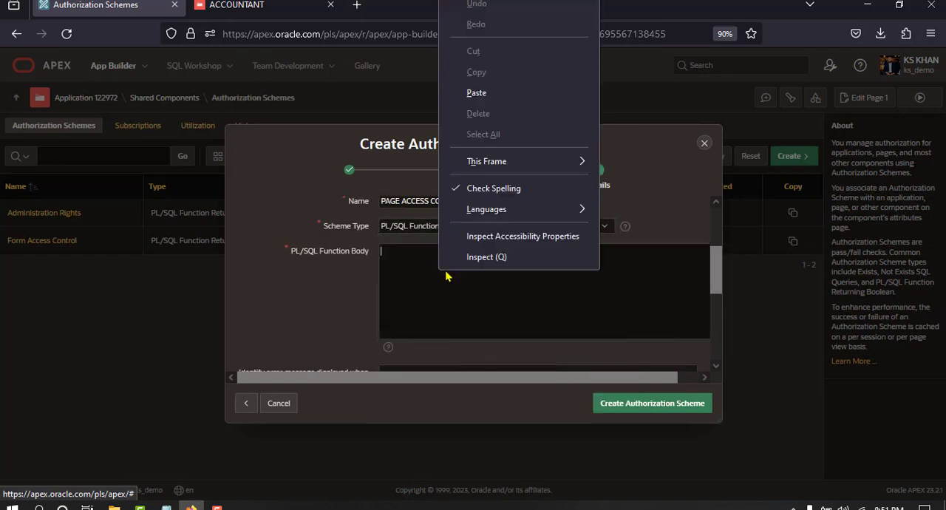
pyautogui.click(476, 93)
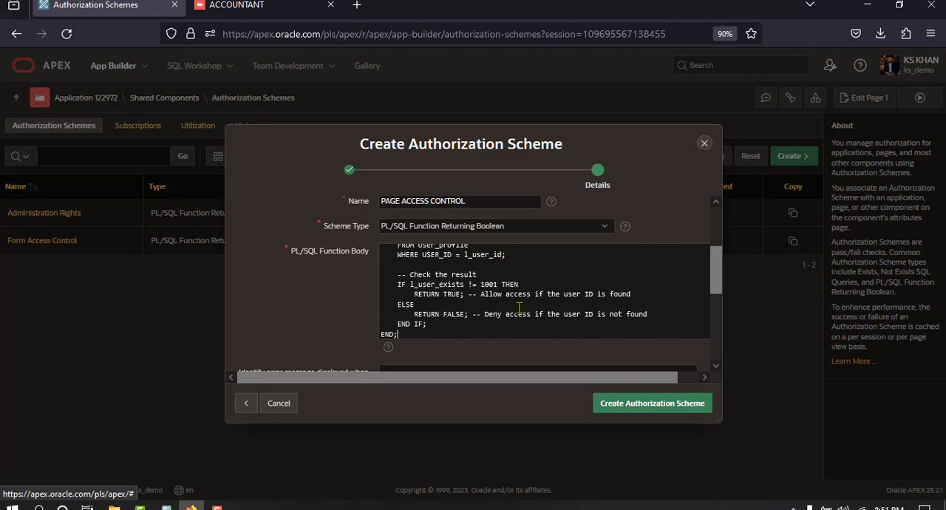
# Copy "You have no rights for access this page" from the Notepad notes into the scheme's error message, and create the authorization scheme
pyautogui.scroll(-3, 439, 351)
pyautogui.click(439, 276)
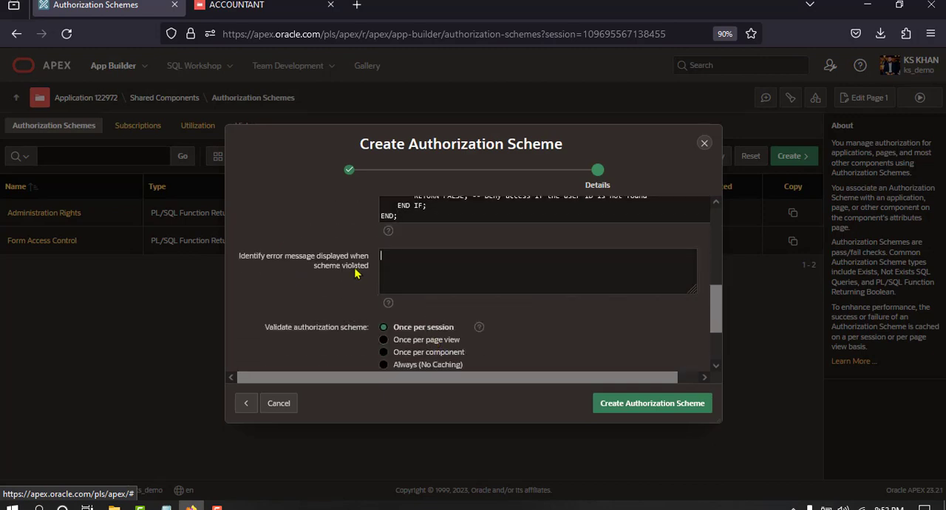
pyautogui.click(167, 507)
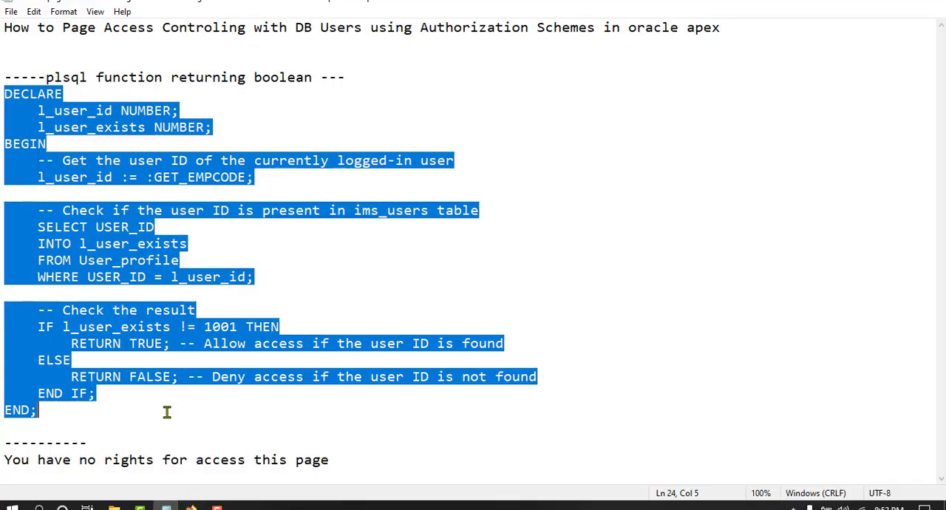
pyautogui.moveTo(3, 460); pyautogui.dragTo(332, 460)
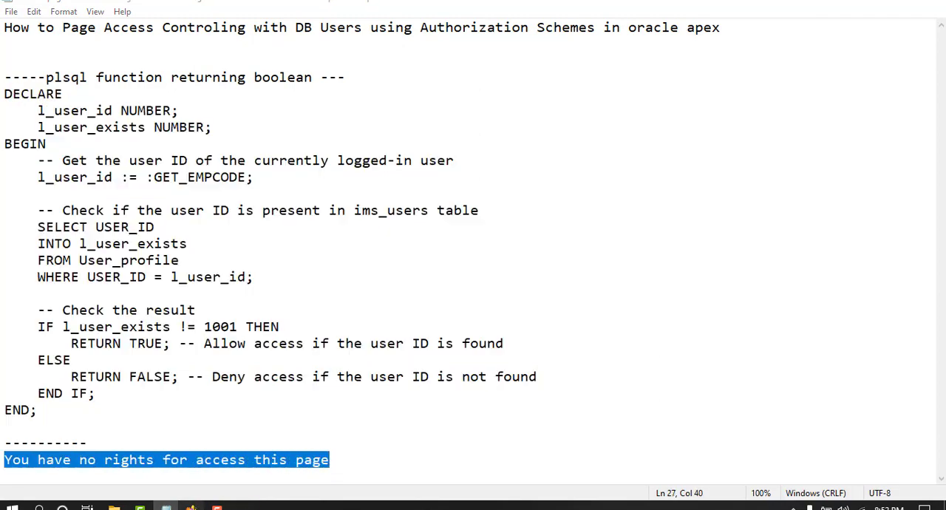
pyautogui.click(191, 507)
pyautogui.hotkey('ctrl', 'v')
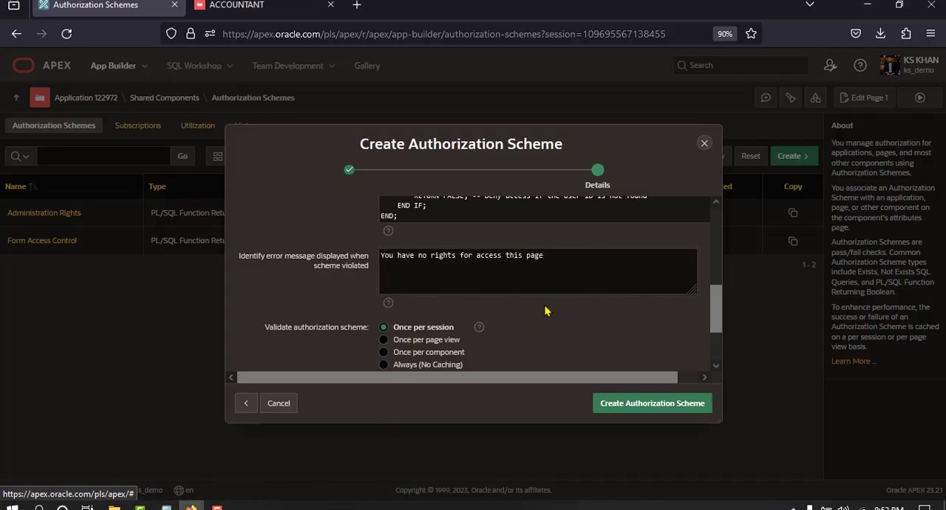
pyautogui.scroll(2, 547, 307)
pyautogui.scroll(1, 553, 256)
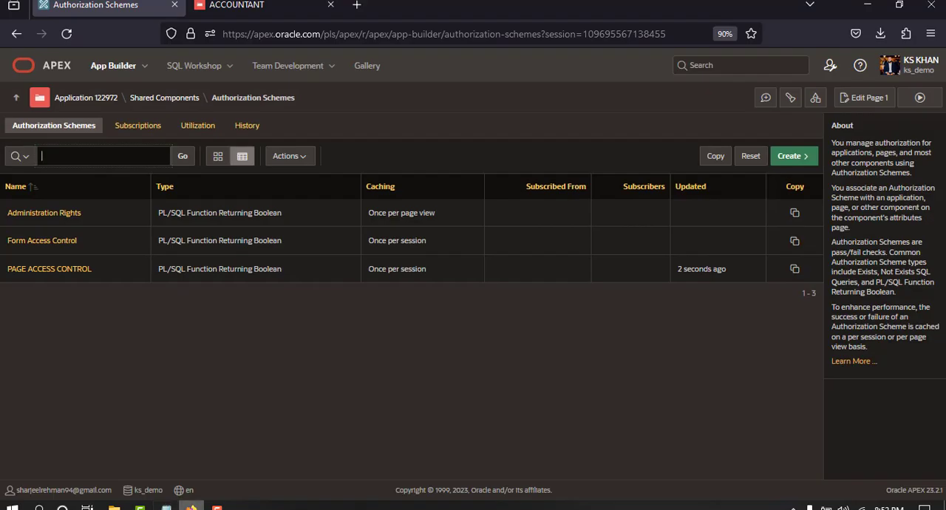
# Review the variable declarations and the l_user_id := :GET_EMPCODE assignment in the Notepad copy of the PL/SQL block
pyautogui.click(166, 507)
pyautogui.click(119, 161)
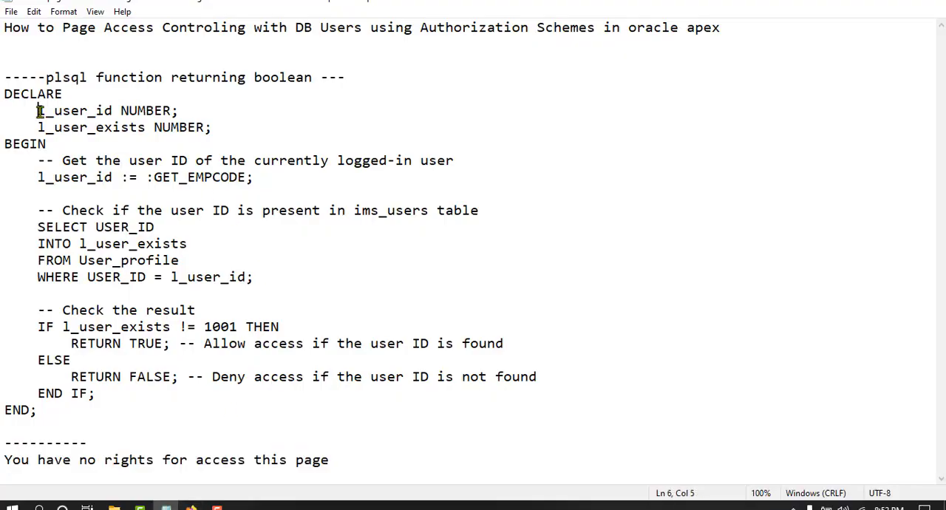
pyautogui.moveTo(38, 111); pyautogui.dragTo(242, 140)
pyautogui.click(212, 161)
pyautogui.moveTo(23, 177); pyautogui.dragTo(89, 178)
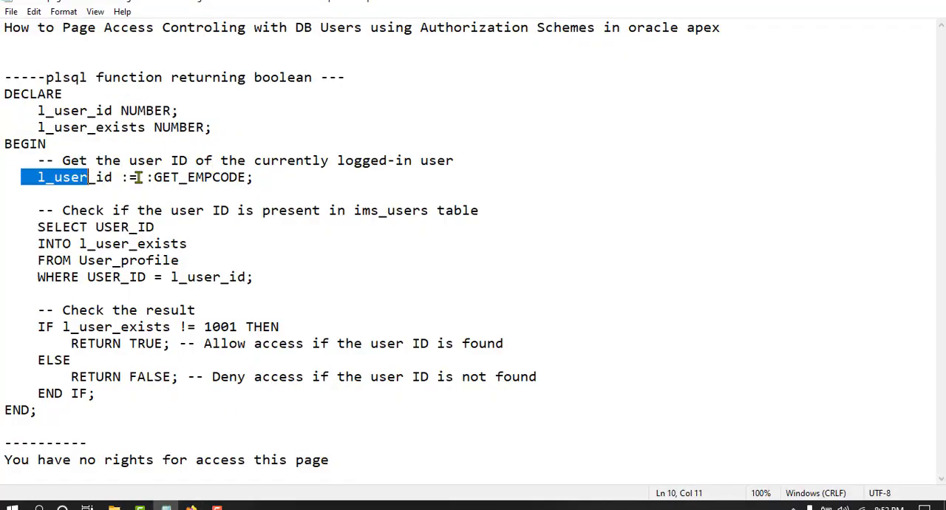
pyautogui.doubleClick(181, 178)
pyautogui.click(174, 195)
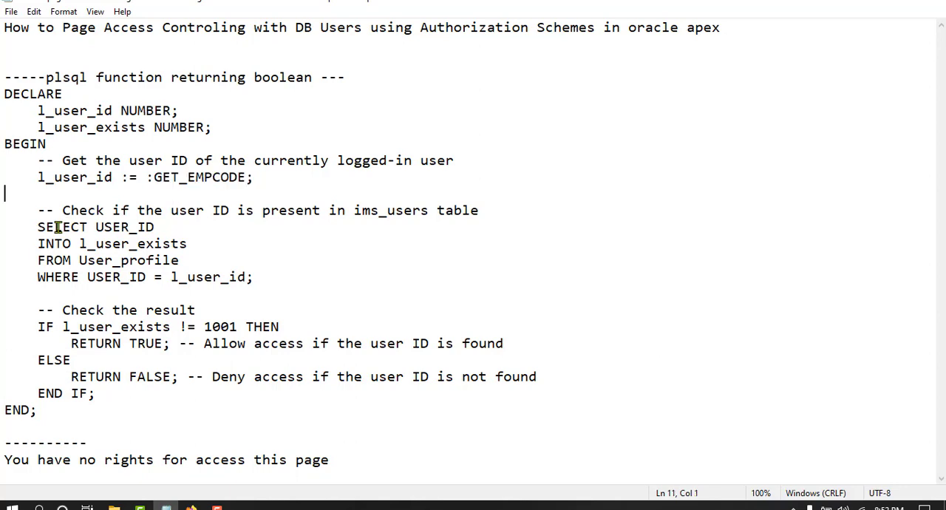
# Review the SELECT statement, the 1001 comparison and the RETURN TRUE branch in the Notepad code, and return to the APEX authorization schemes
pyautogui.moveTo(37, 227); pyautogui.dragTo(206, 277)
pyautogui.click(203, 279)
pyautogui.moveTo(203, 327); pyautogui.dragTo(241, 327)
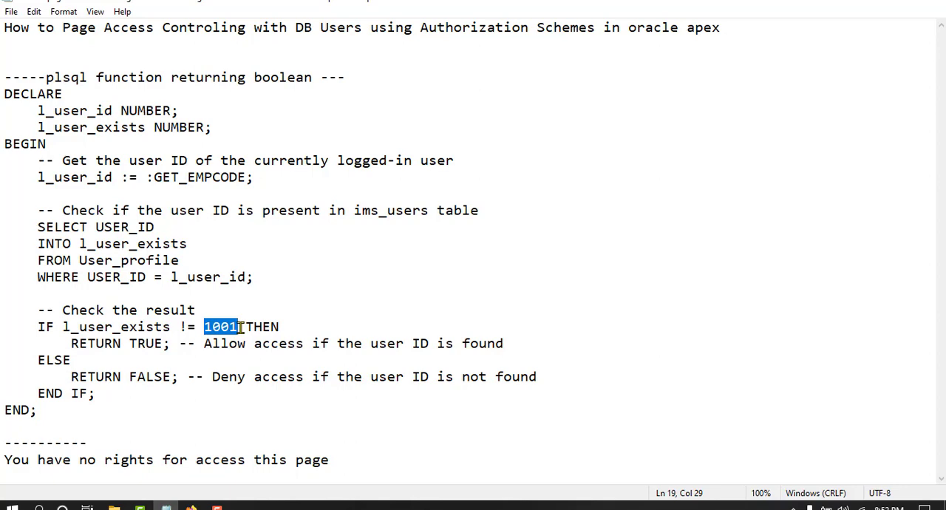
pyautogui.click(72, 343)
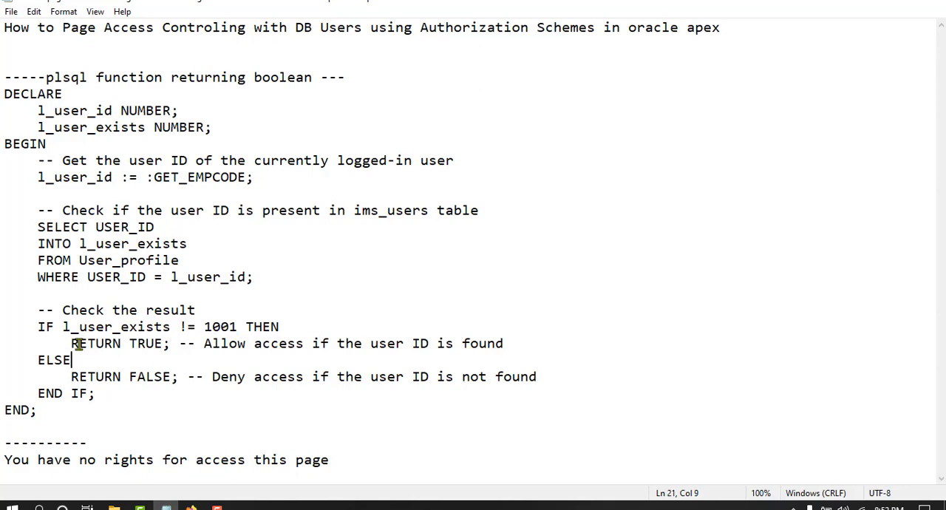
pyautogui.moveTo(80, 343); pyautogui.dragTo(169, 343)
pyautogui.click(77, 416)
pyautogui.click(863, 4)
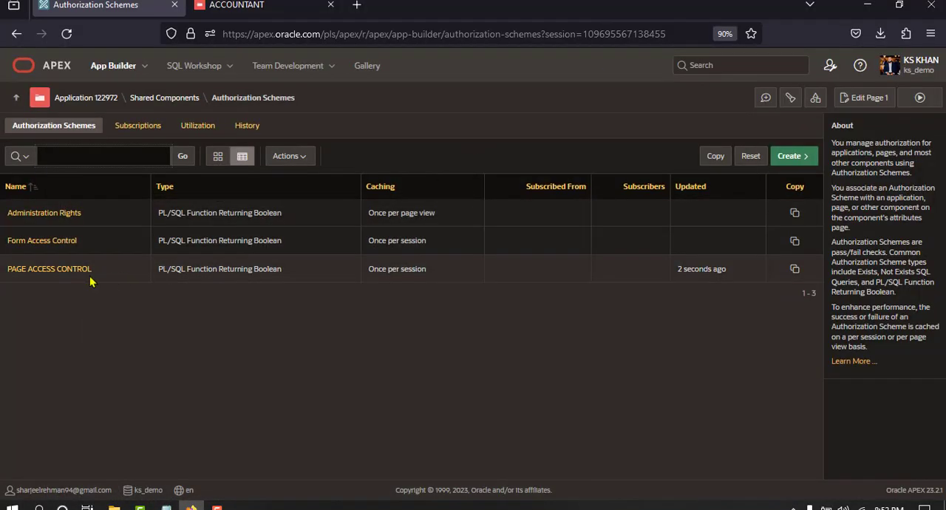
# Display the Accountant page in the running demo app and open that page, Page 4, in Page Designer
pyautogui.click(250, 5)
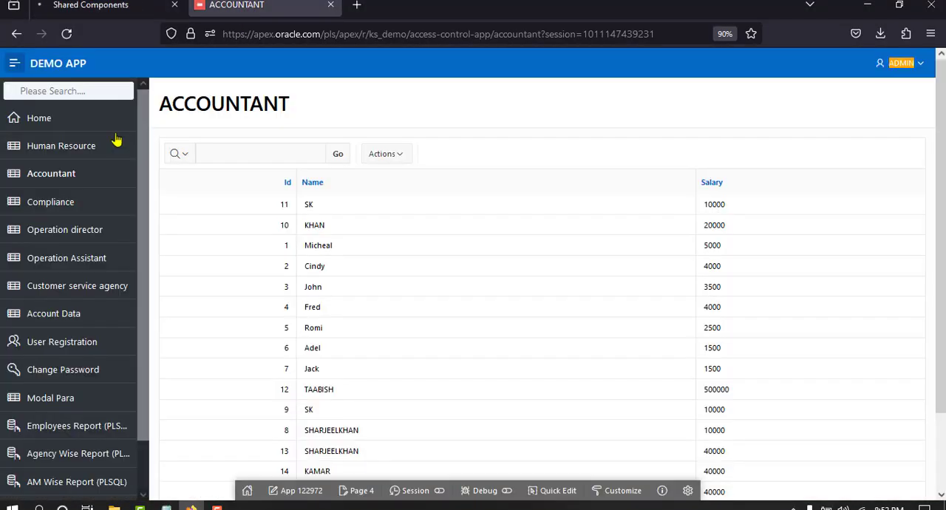
pyautogui.click(61, 177)
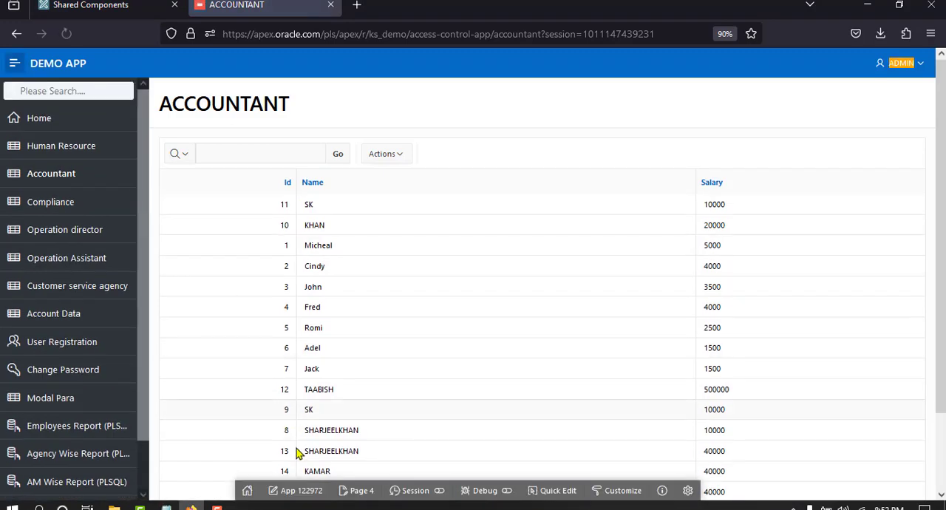
pyautogui.click(361, 490)
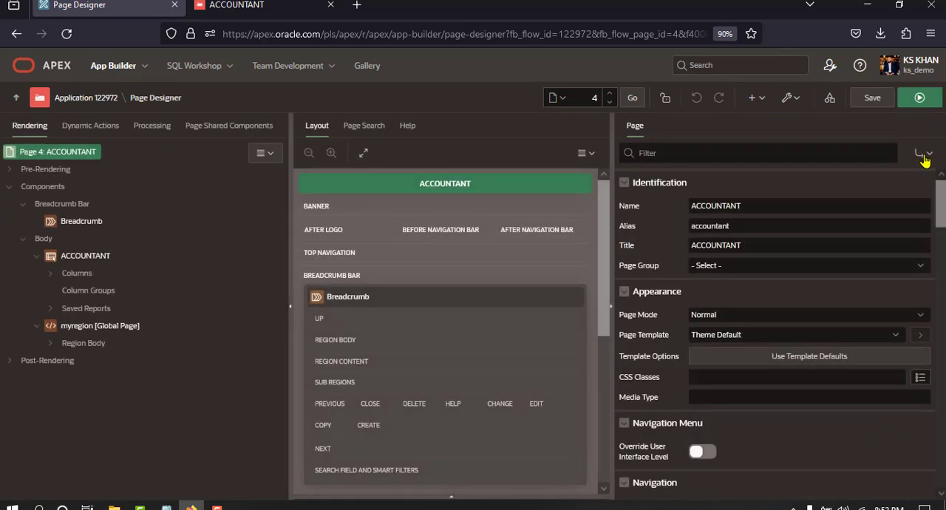
# Filter the ACCOUNTANT page's properties by SEC to show its Security settings
pyautogui.click(924, 155)
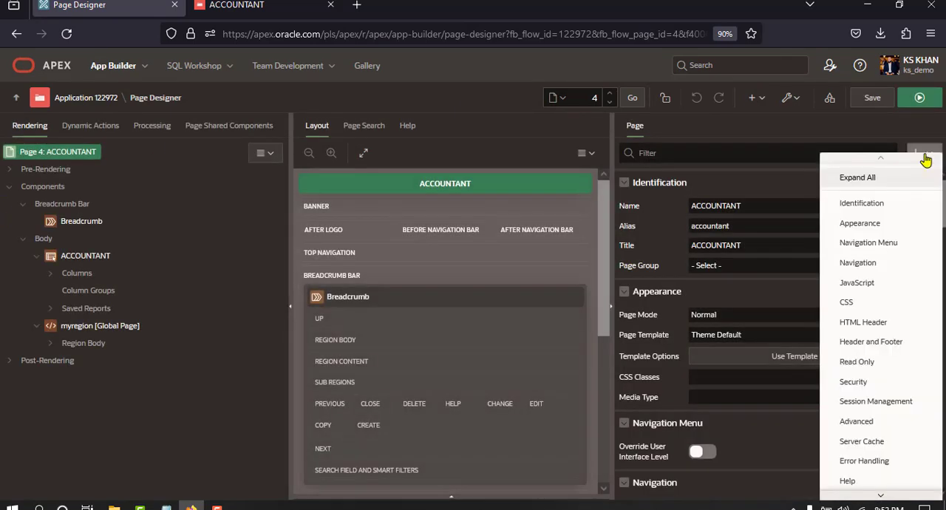
pyautogui.click(859, 382)
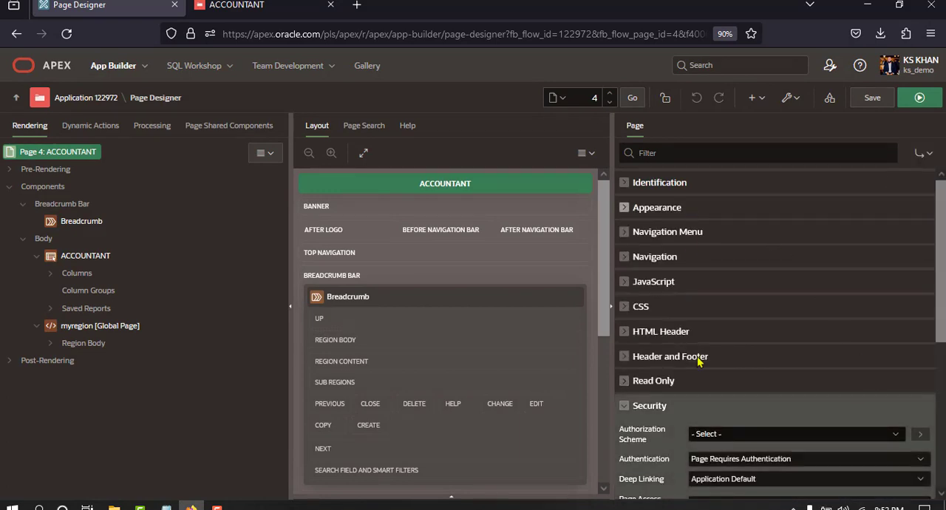
pyautogui.click(670, 153)
pyautogui.write('s')
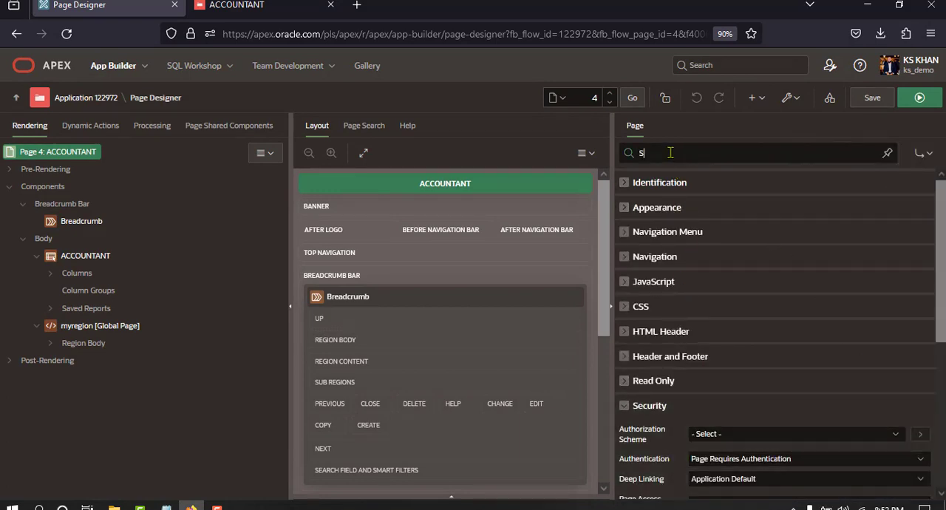
pyautogui.write('EC')
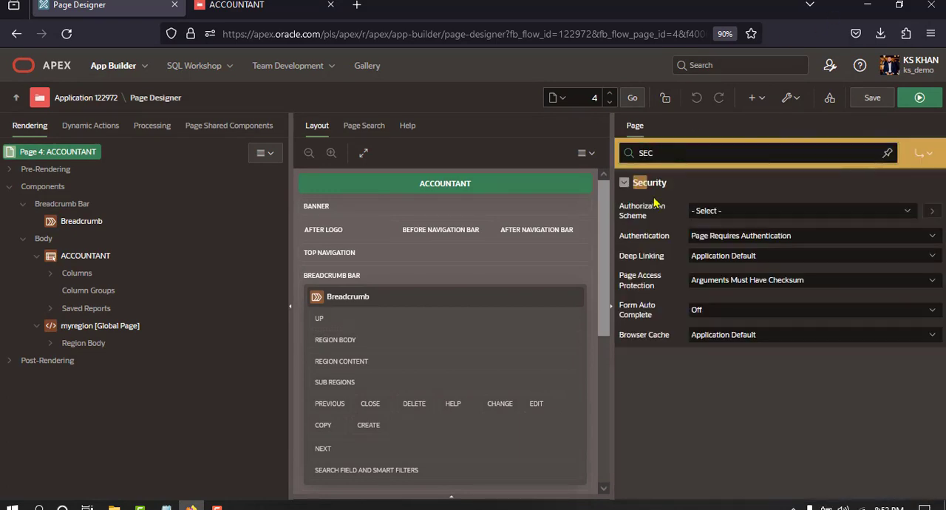
pyautogui.click(623, 182)
pyautogui.click(624, 184)
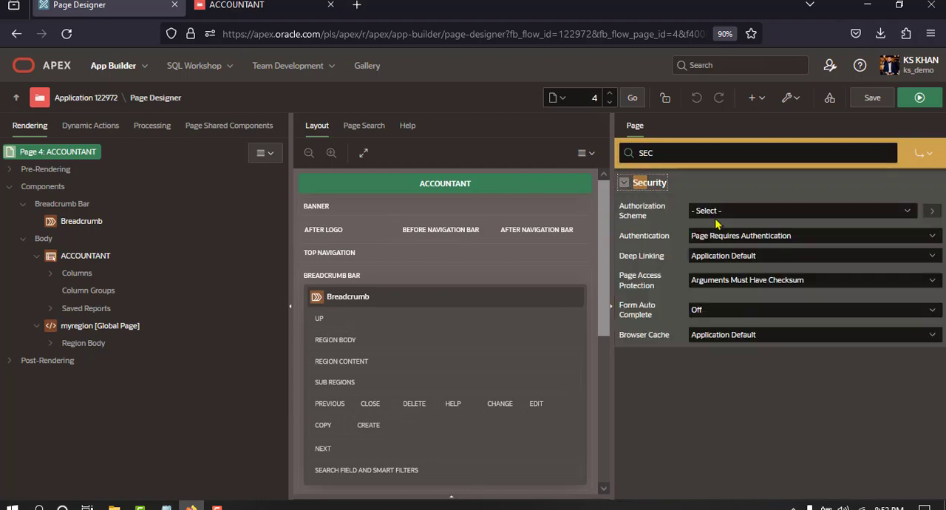
# Assign the PAGE ACCESS CONTROL authorization scheme to the ACCOUNTANT page and save the page
pyautogui.click(722, 212)
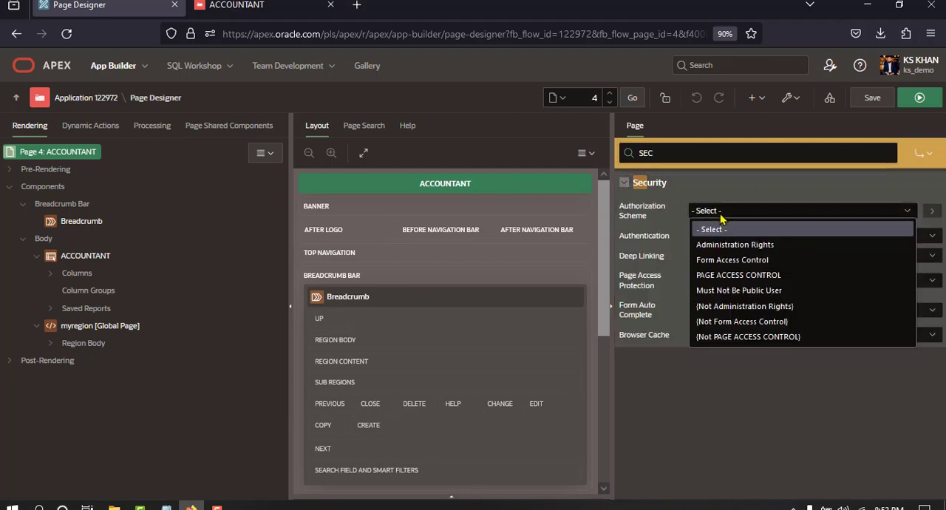
pyautogui.click(728, 275)
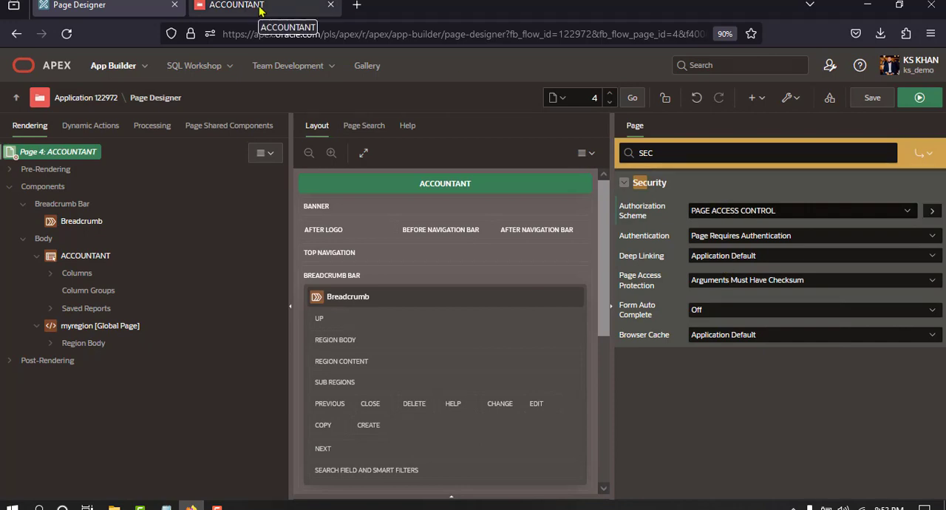
pyautogui.click(872, 97)
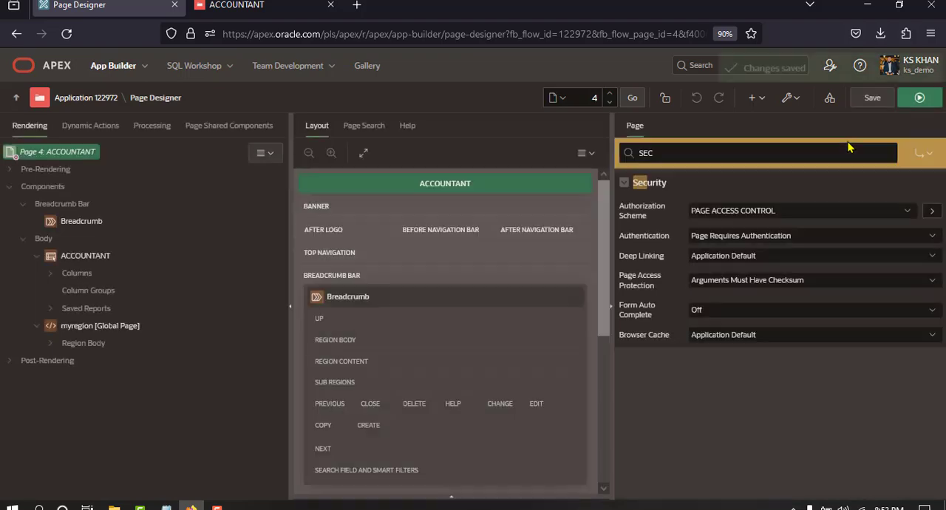
# Sign out of the demo app, sign in as user 1001 with the account password, and decline saving the login
pyautogui.click(310, 6)
pyautogui.click(909, 66)
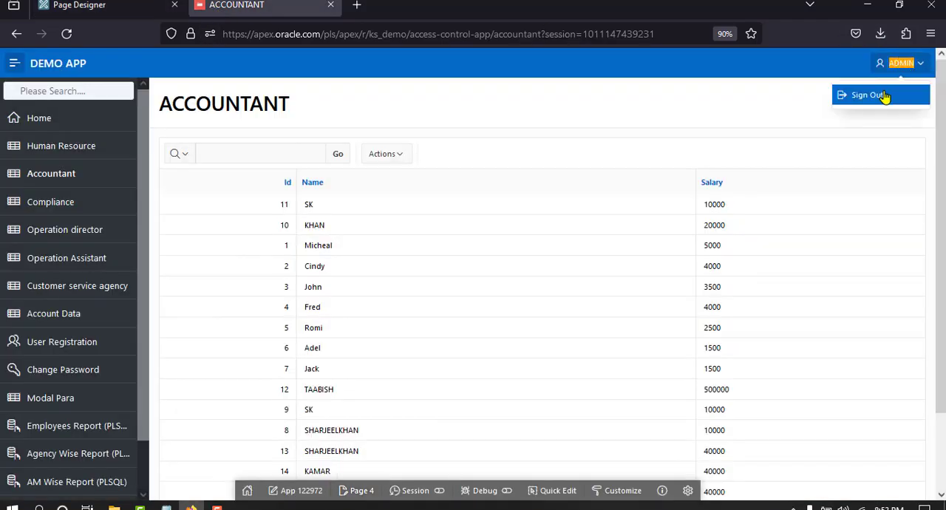
pyautogui.click(883, 95)
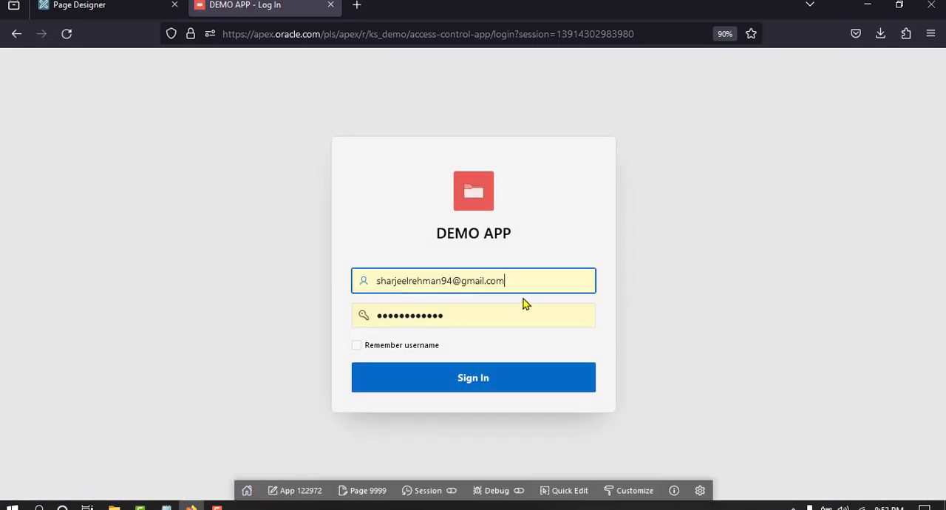
pyautogui.moveTo(523, 284); pyautogui.dragTo(302, 275)
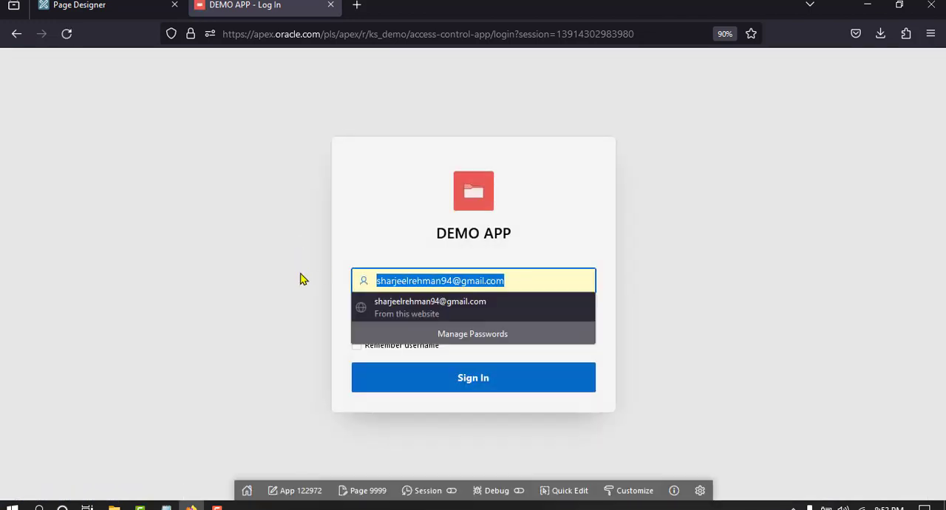
pyautogui.write('1001')
pyautogui.press('Tab')
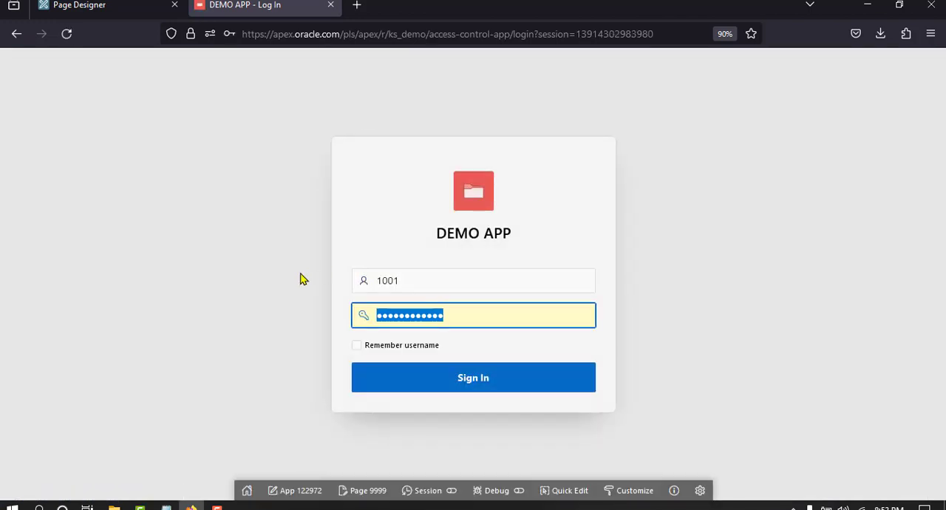
pyautogui.write('•')
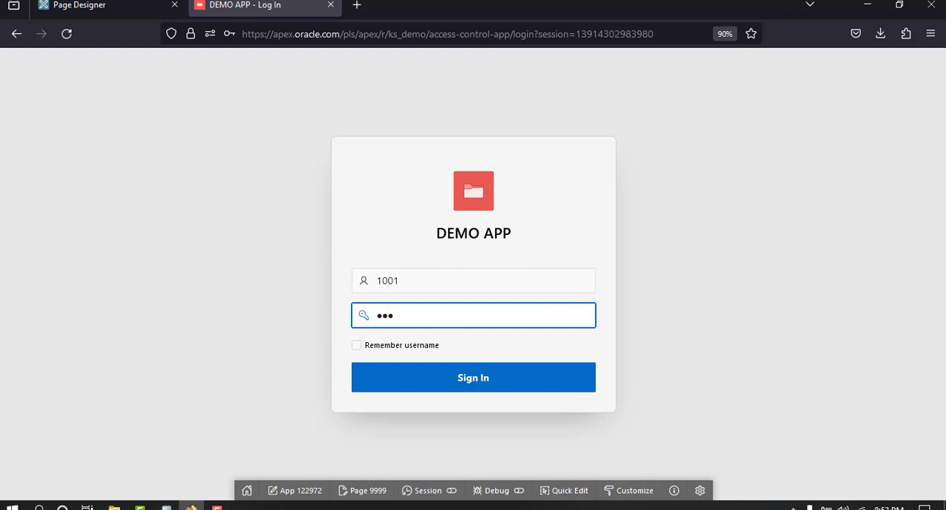
pyautogui.press('Return')
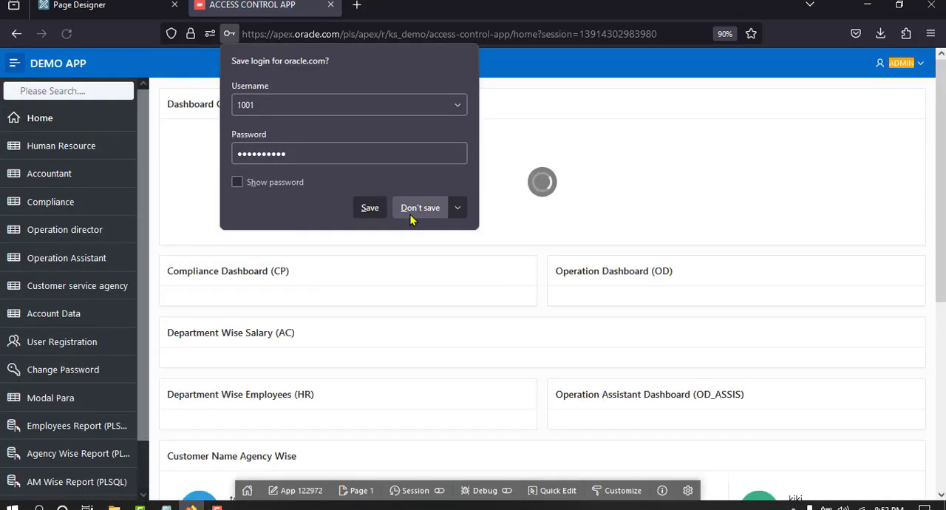
pyautogui.click(411, 211)
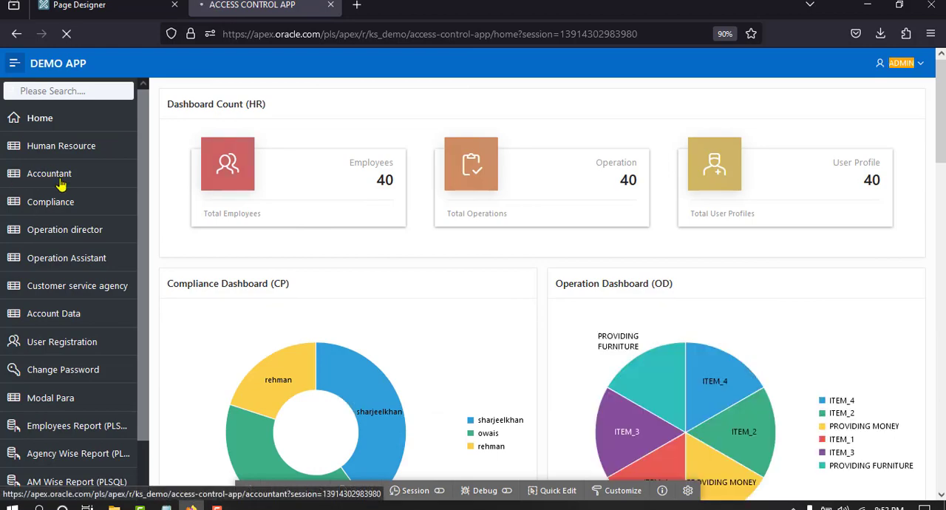
# Open the Accountant page as the signed-in user and examine the technical details of the authorization error
pyautogui.click(61, 184)
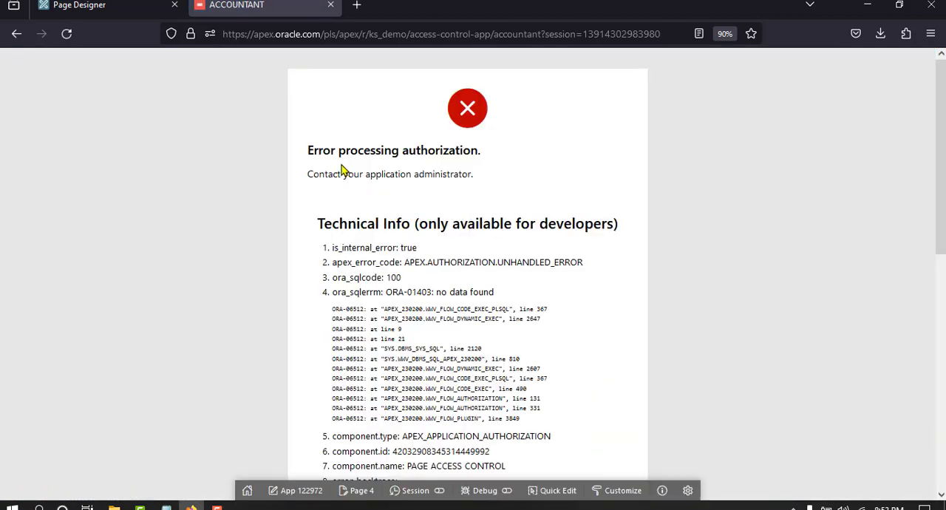
pyautogui.scroll(-3, 456, 181)
pyautogui.scroll(-6, 455, 187)
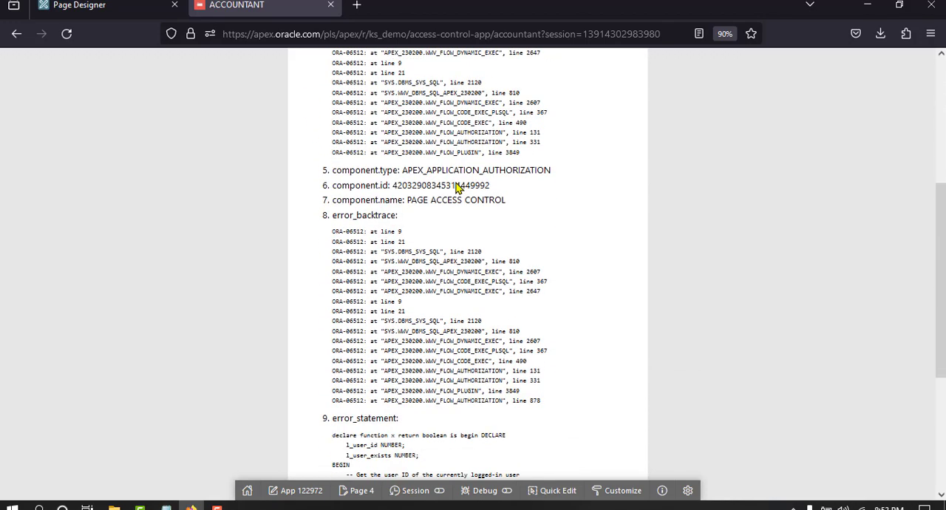
# Open Shared Components in a new browser tab and open the PAGE ACCESS CONTROL authorization scheme for editing
pyautogui.click(81, 6)
pyautogui.rightClick(99, 103)
pyautogui.click(115, 119)
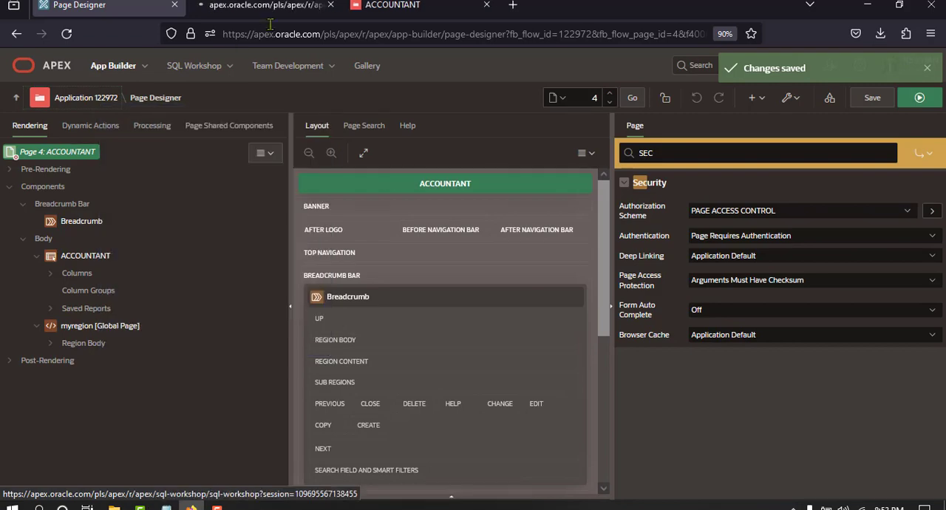
pyautogui.click(277, 6)
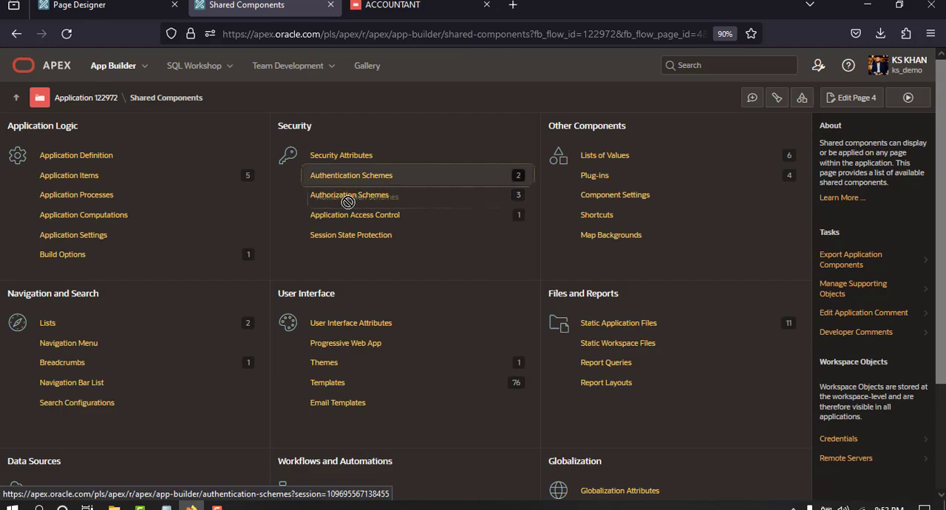
pyautogui.click(59, 270)
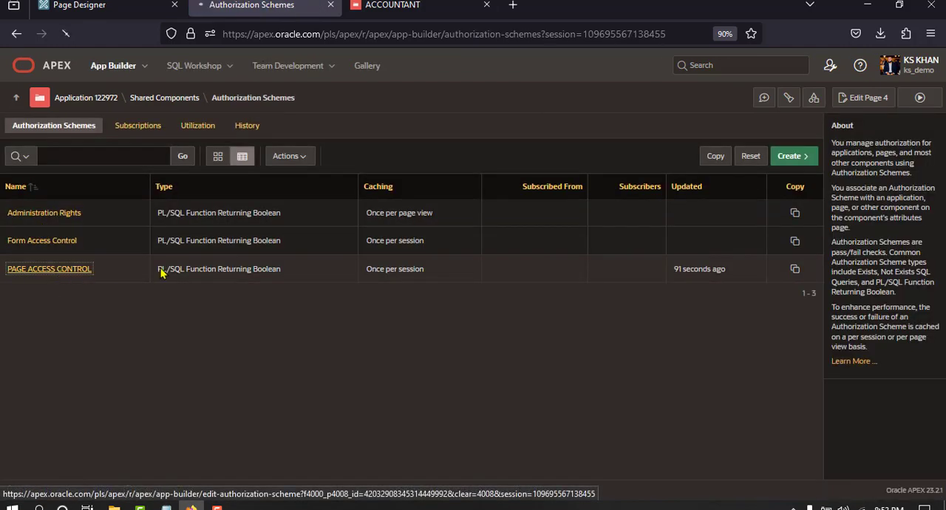
# Enlarge the scheme's PL/SQL Function Body editor and check the GET_EMPCODE item assigned to l_user_id
pyautogui.scroll(-2, 475, 255)
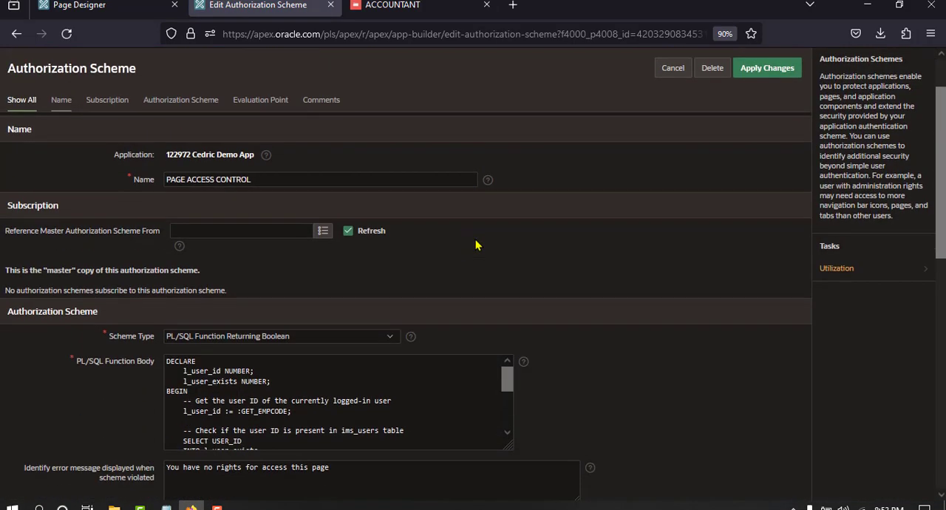
pyautogui.moveTo(511, 382); pyautogui.dragTo(707, 504)
pyautogui.scroll(-2, 515, 375)
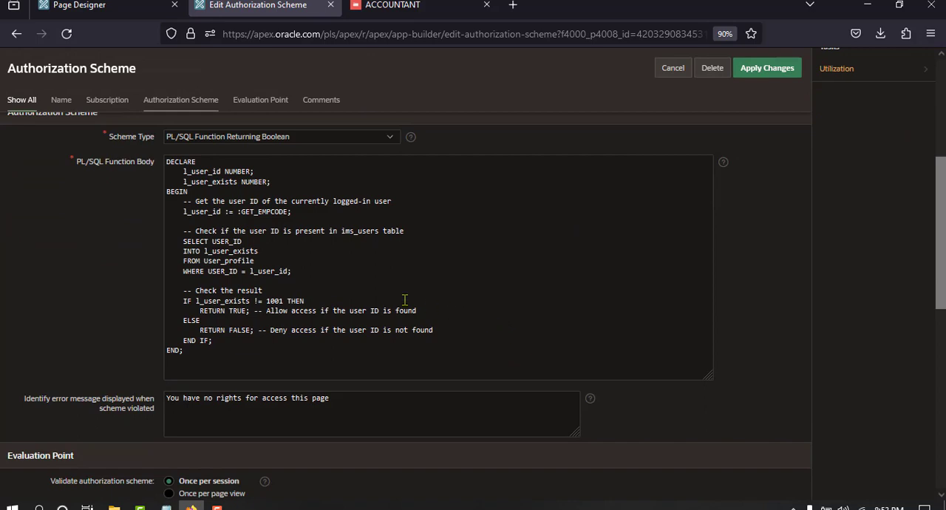
pyautogui.doubleClick(266, 212)
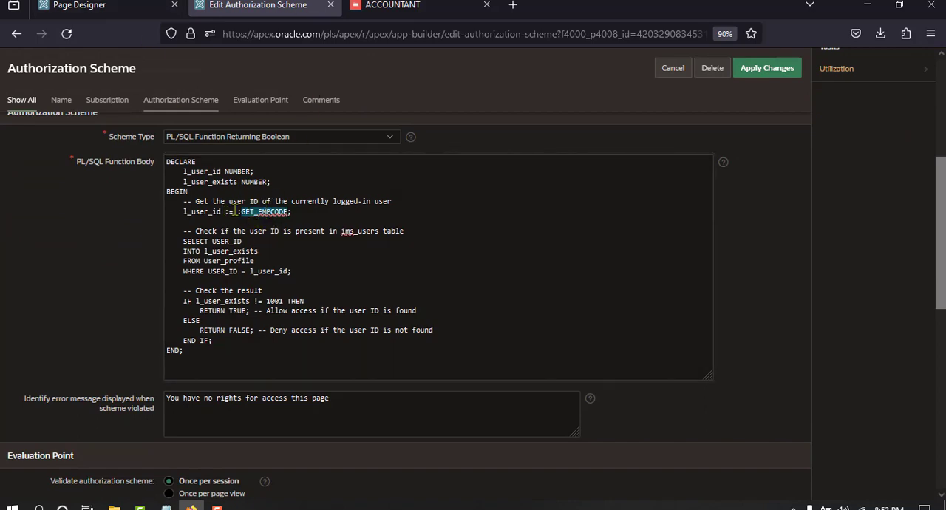
# Open the Accountant page's session information, set the view to Session State, and copy the GET_USERNAME item name
pyautogui.click(391, 5)
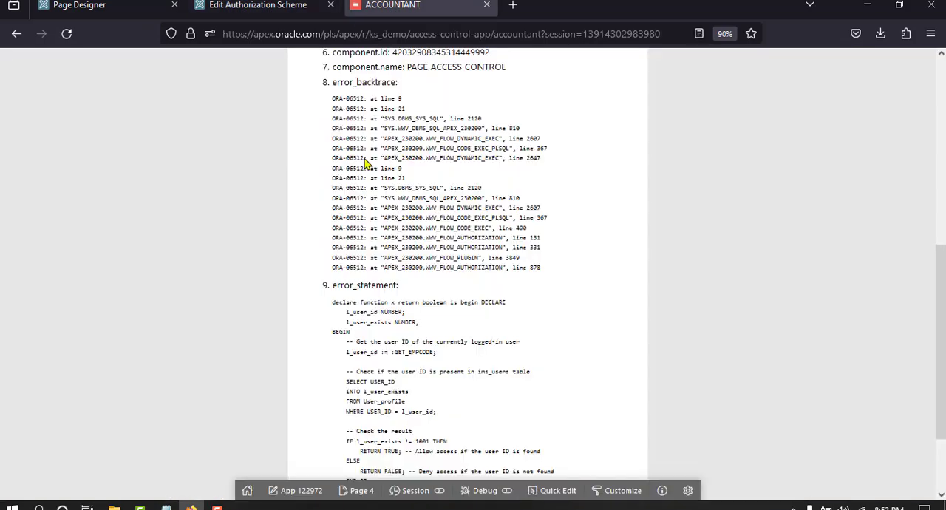
pyautogui.click(420, 492)
pyautogui.click(426, 447)
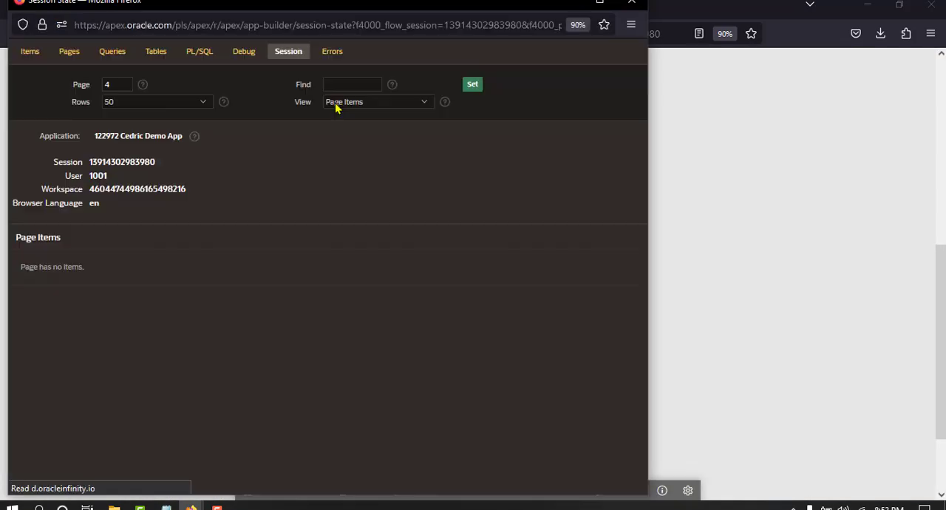
pyautogui.click(354, 102)
pyautogui.click(357, 153)
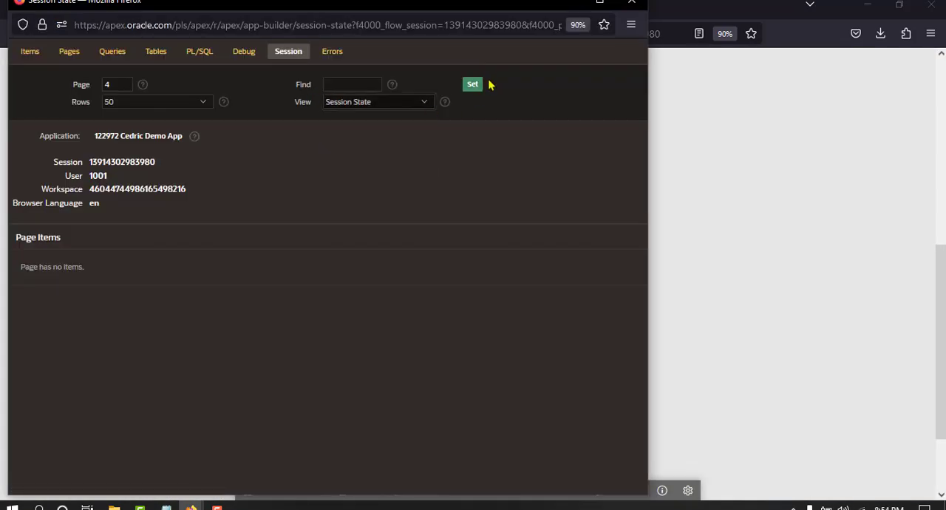
pyautogui.click(475, 86)
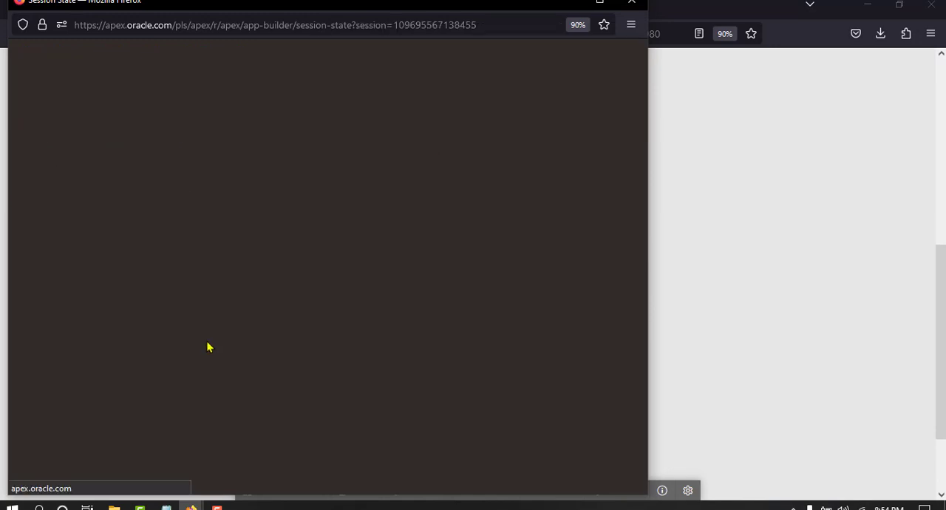
pyautogui.doubleClick(180, 355)
pyautogui.hotkey('ctrl', 'c')
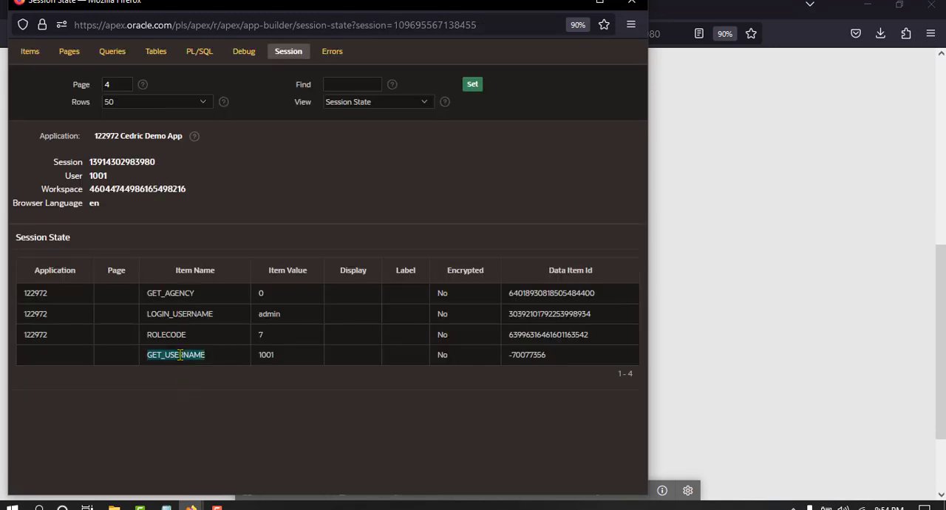
pyautogui.click(631, 3)
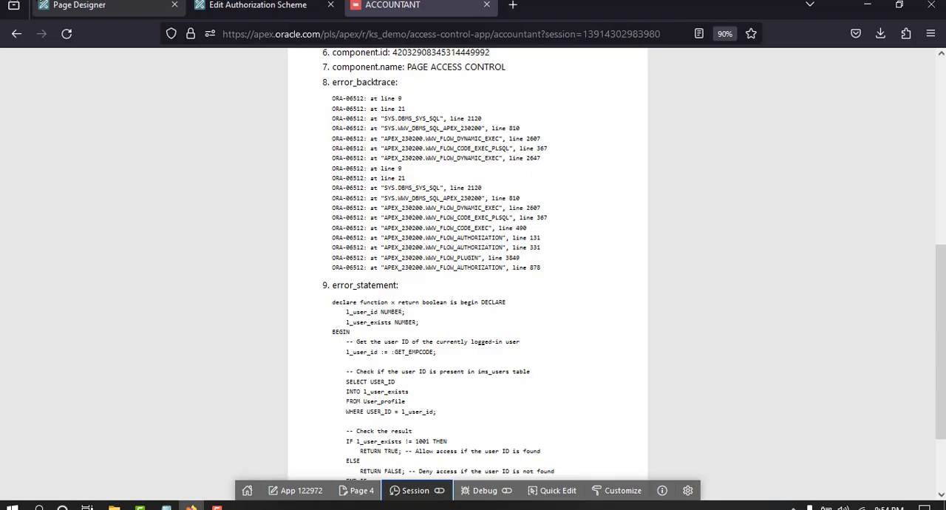
# Replace GET_EMPCODE with GET_USERNAME in the PAGE ACCESS CONTROL scheme's function body and save the scheme
pyautogui.click(111, 6)
pyautogui.click(250, 7)
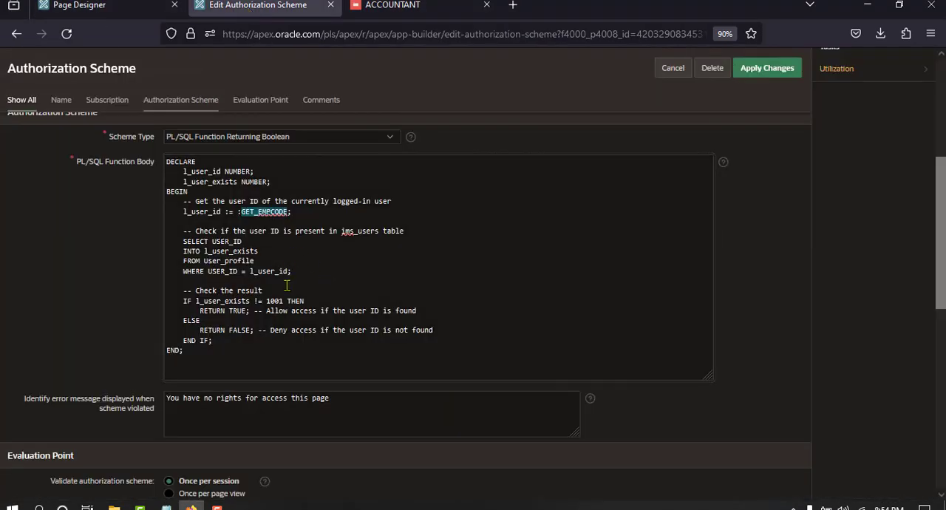
pyautogui.hotkey('ctrl', 'v')
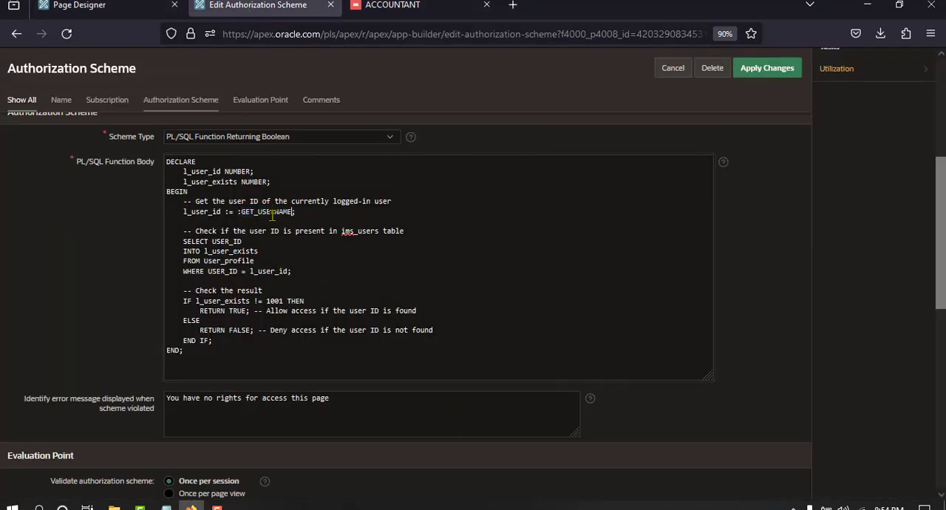
pyautogui.click(767, 67)
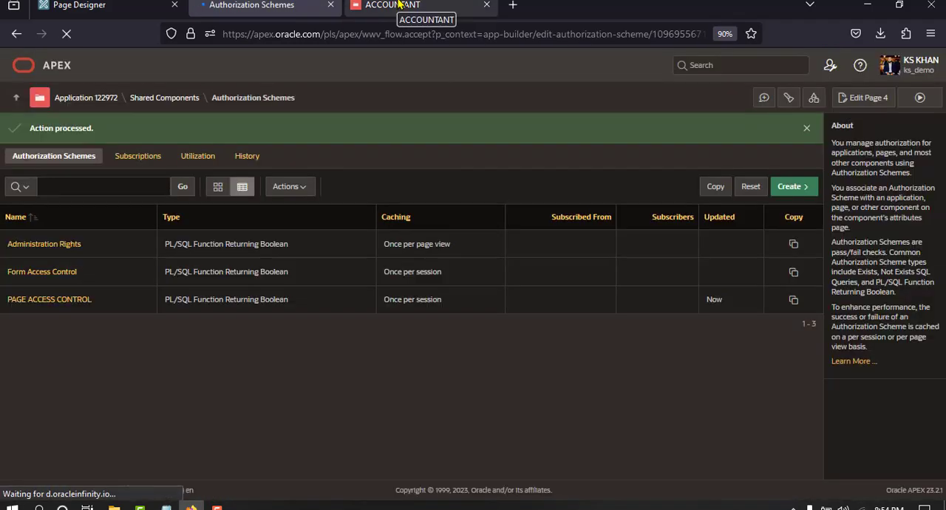
# Reload the Accountant page in the demo app and check the access message
pyautogui.click(397, 4)
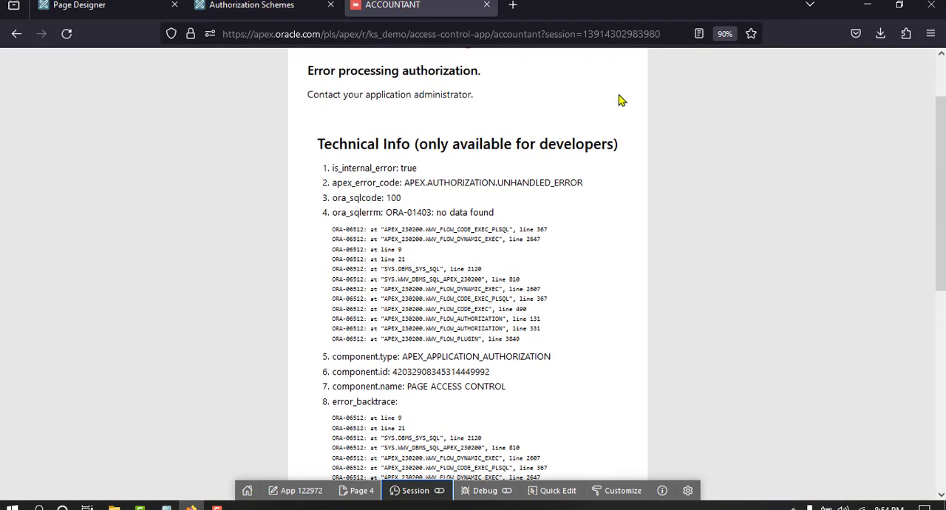
pyautogui.scroll(2, 620, 100)
pyautogui.click(65, 34)
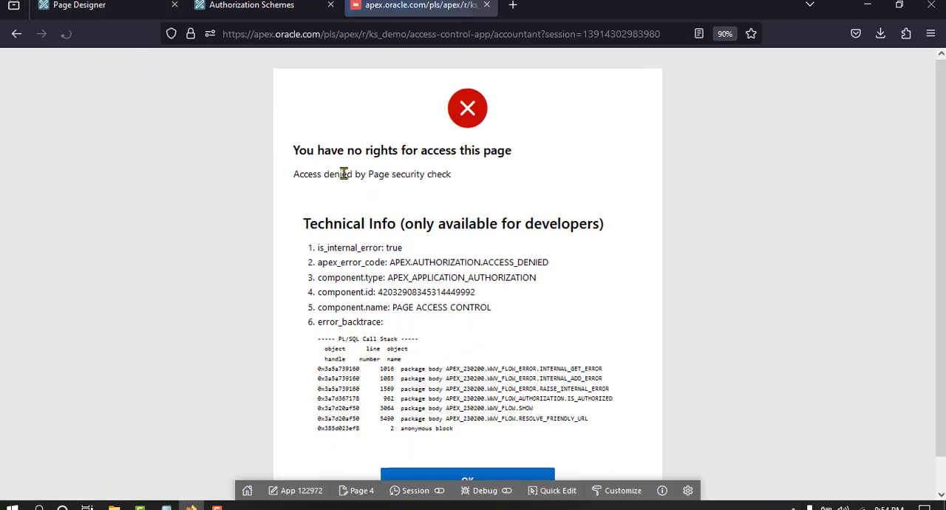
pyautogui.moveTo(294, 151); pyautogui.dragTo(498, 166)
# Dismiss the error page to return to the home dashboard and open the Accountant page again
pyautogui.scroll(-1, 416, 323)
pyautogui.click(455, 441)
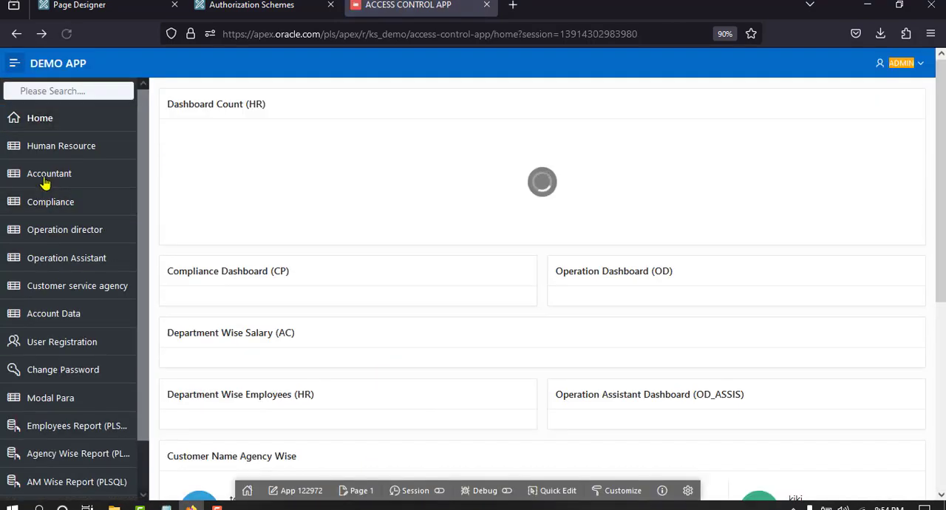
pyautogui.click(56, 207)
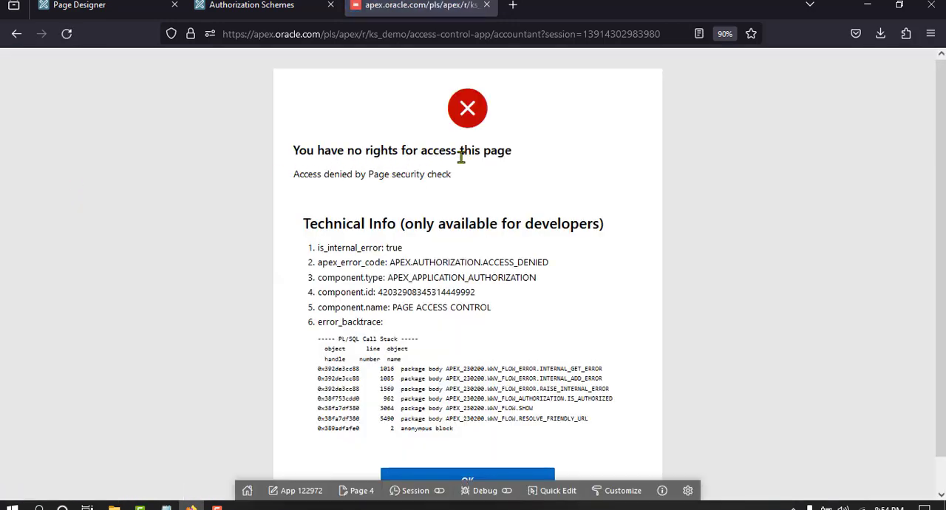
# Reopen the PAGE ACCESS CONTROL authorization scheme and enlarge its PL/SQL Function Body editor to show the whole code
pyautogui.click(233, 5)
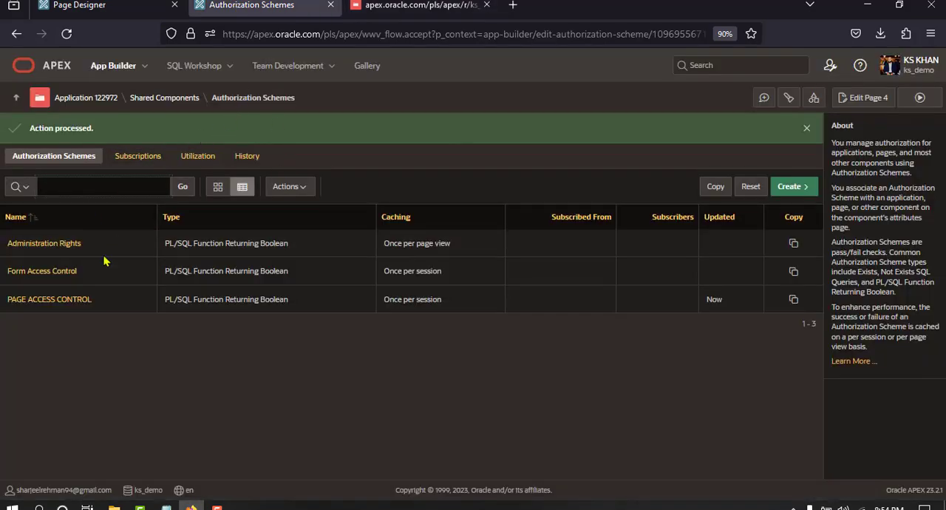
pyautogui.click(73, 298)
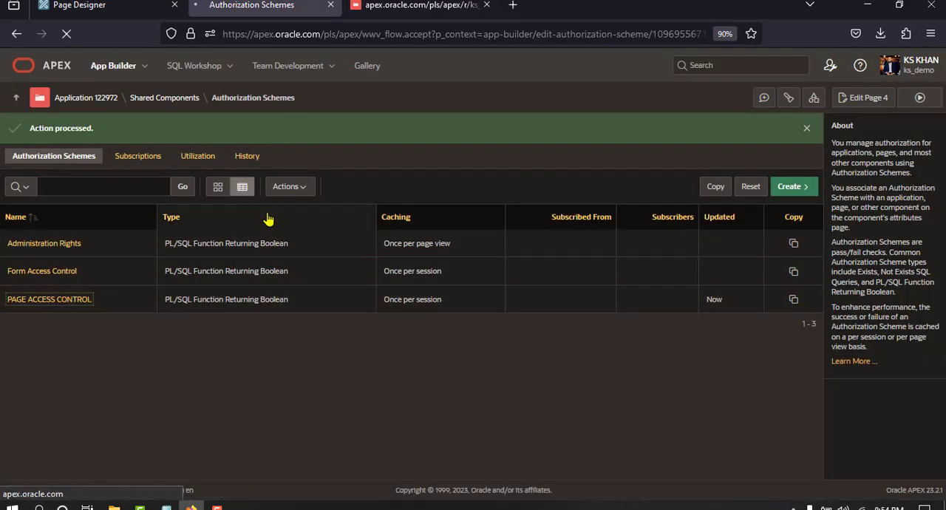
pyautogui.scroll(-3, 412, 260)
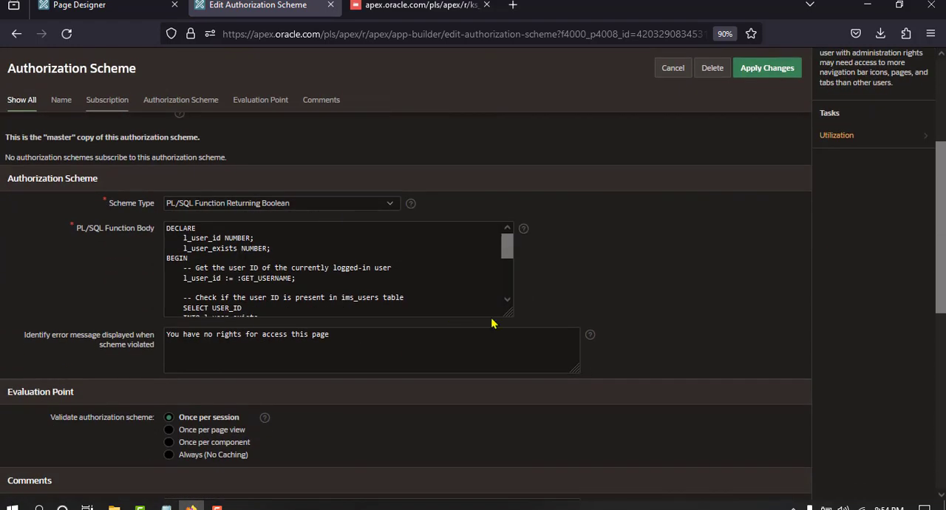
pyautogui.moveTo(508, 312); pyautogui.dragTo(590, 464)
pyautogui.scroll(-2, 590, 463)
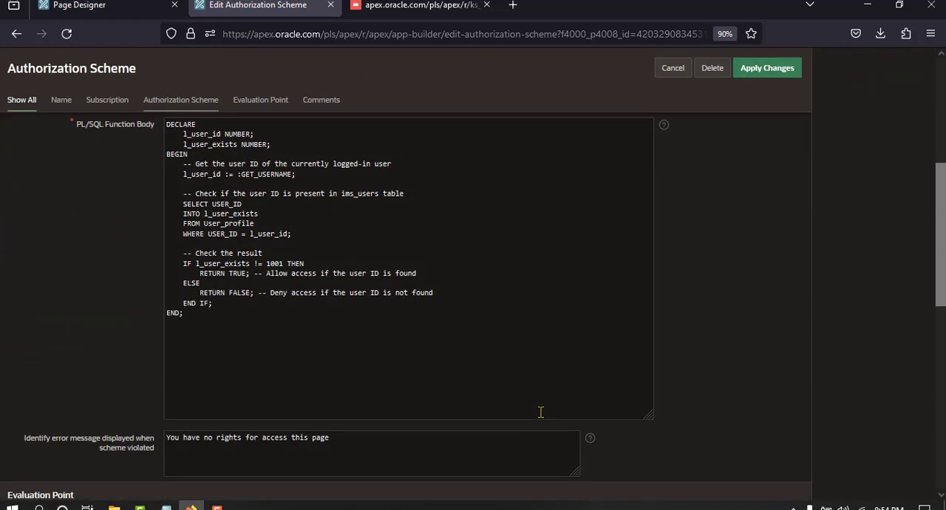
pyautogui.scroll(2, 540, 412)
# Increase the browser page zoom to 110% for reading the scheme's code
pyautogui.click(930, 33)
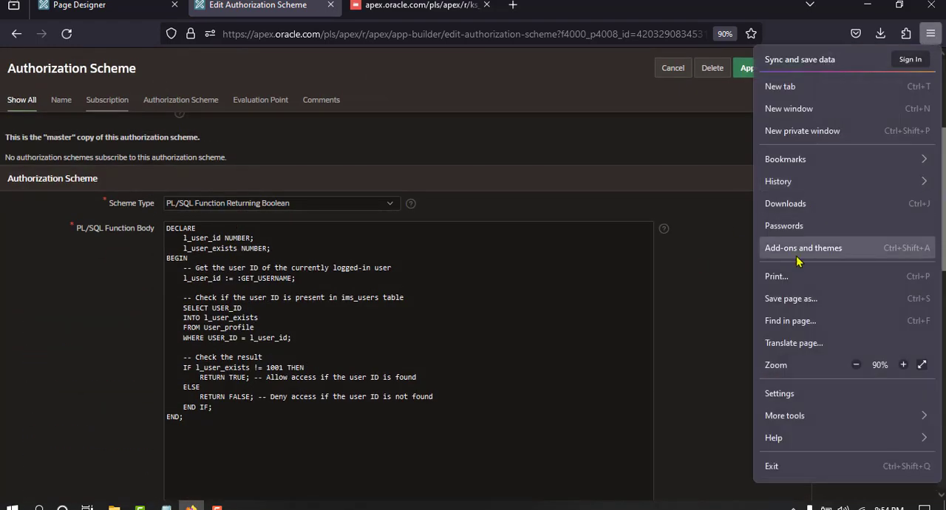
pyautogui.click(902, 364)
pyautogui.click(902, 365)
pyautogui.scroll(-2, 576, 301)
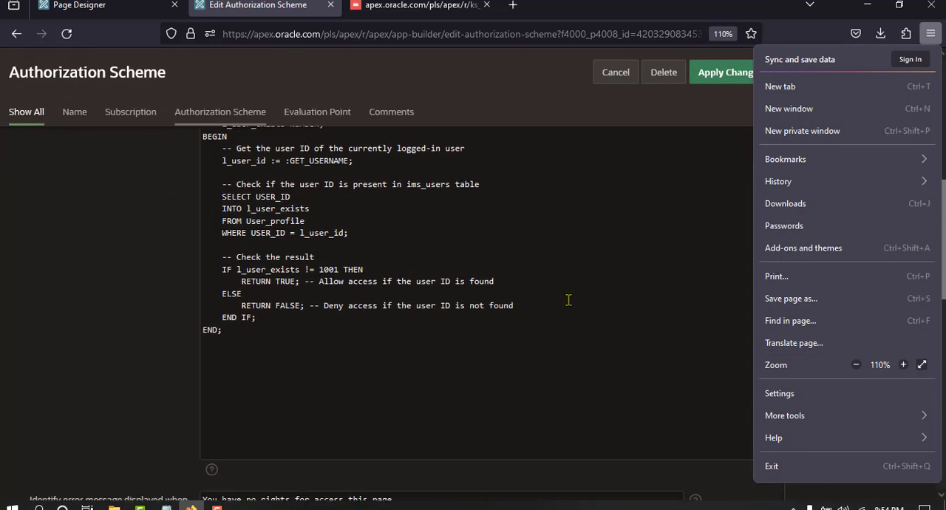
pyautogui.scroll(1, 566, 298)
# Examine the function body's variable declarations, GET_USERNAME assignment, User_profile query, and the RETURN TRUE and RETURN FALSE branches
pyautogui.click(224, 195)
pyautogui.moveTo(213, 196); pyautogui.dragTo(274, 202)
pyautogui.click(235, 196)
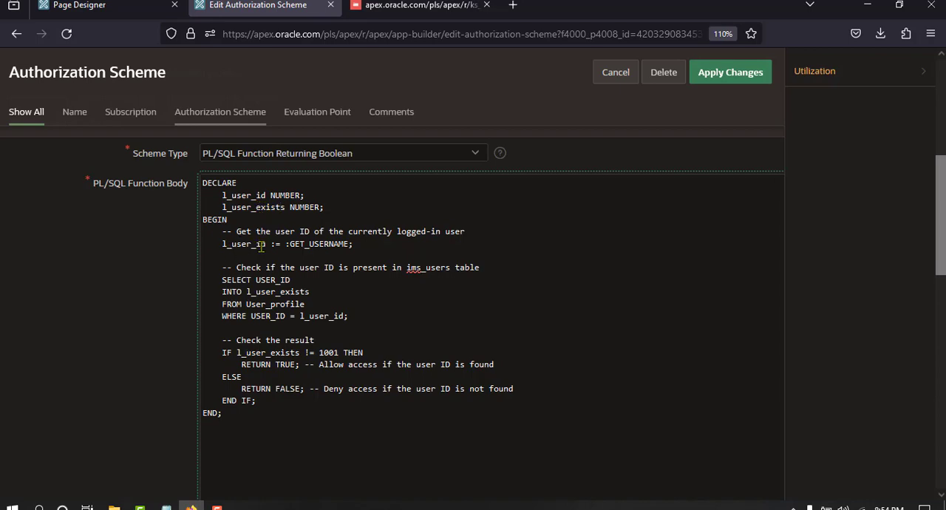
pyautogui.doubleClick(311, 244)
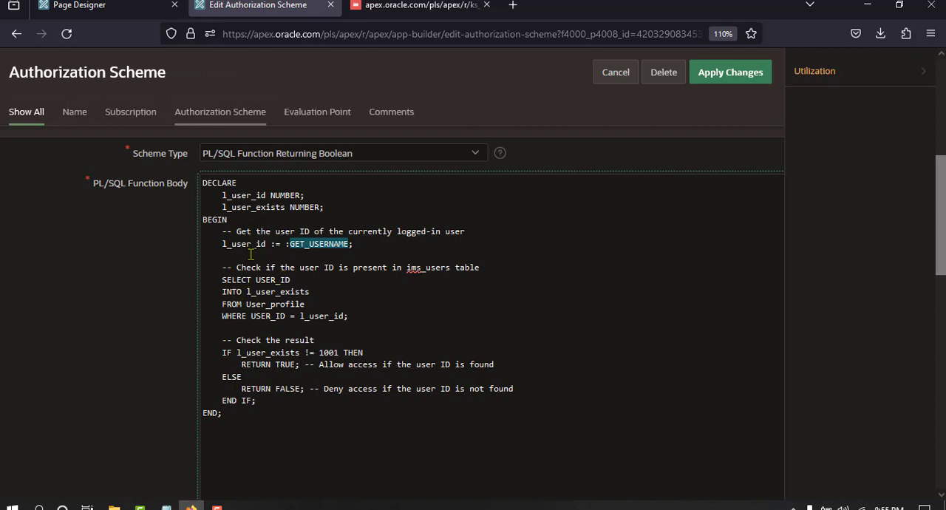
pyautogui.click(251, 209)
pyautogui.moveTo(222, 280); pyautogui.dragTo(328, 319)
pyautogui.click(329, 319)
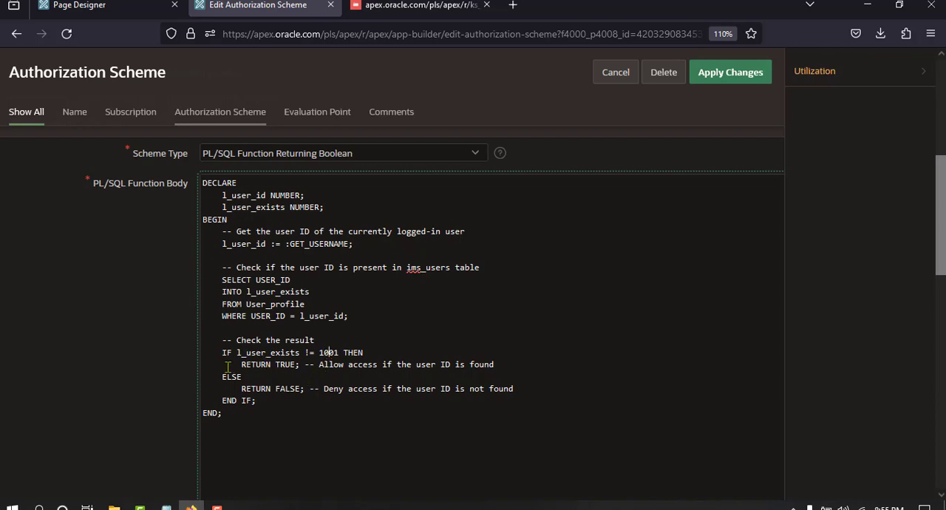
pyautogui.moveTo(237, 365); pyautogui.dragTo(298, 362)
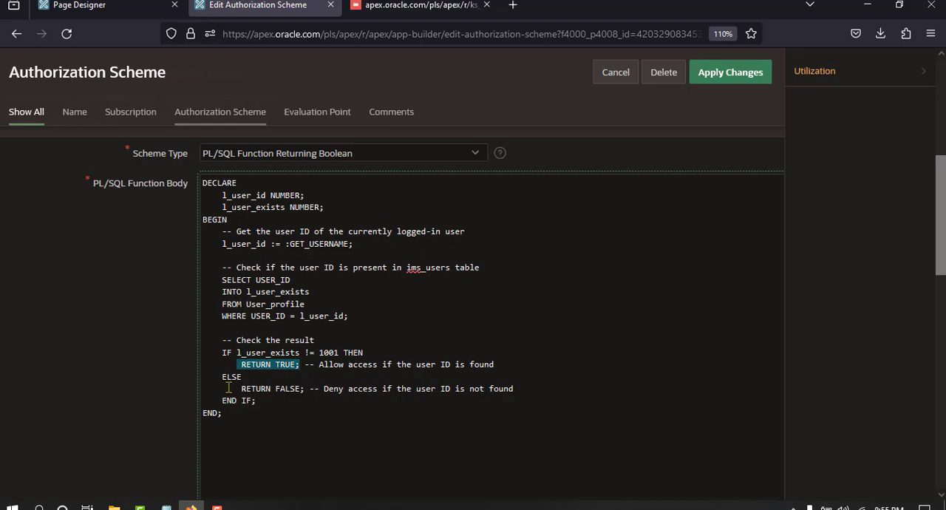
pyautogui.moveTo(238, 389); pyautogui.dragTo(318, 390)
# Save the PAGE ACCESS CONTROL authorization scheme and go back to the demo app's Accountant page
pyautogui.scroll(3, 380, 388)
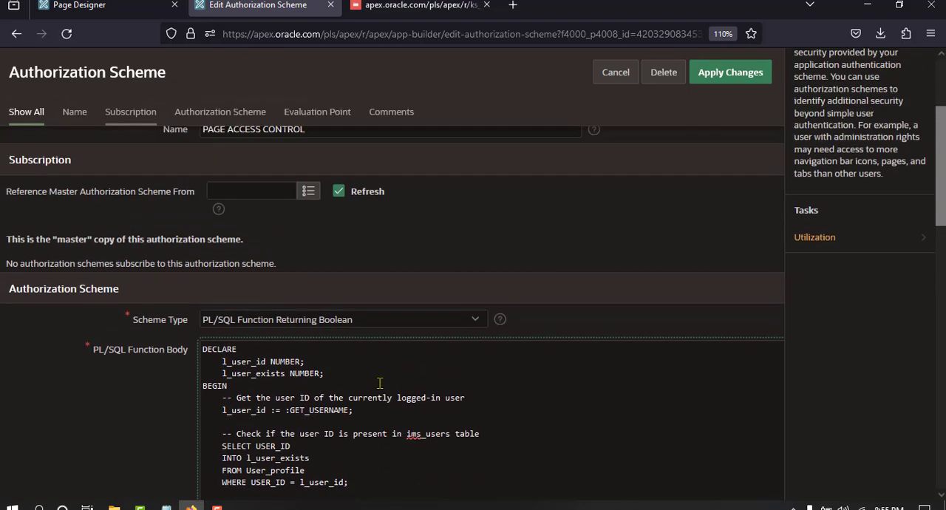
pyautogui.scroll(2, 362, 359)
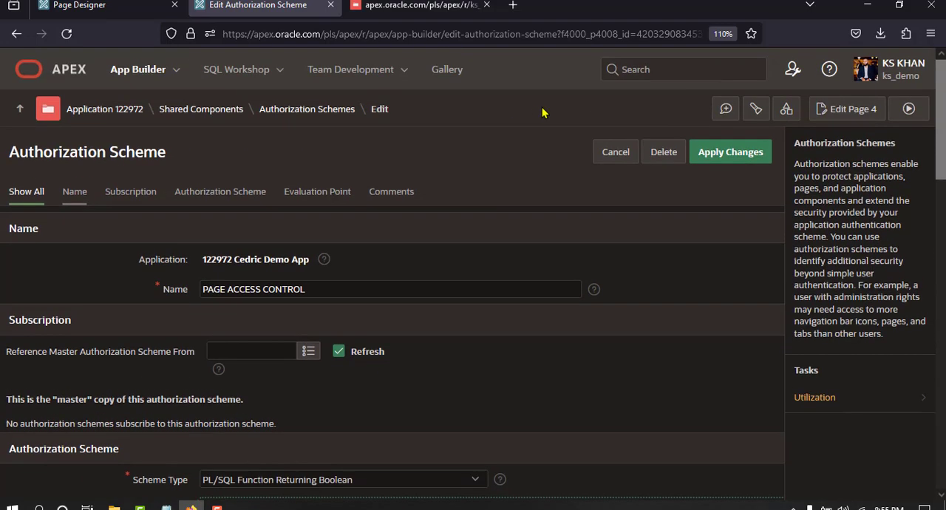
pyautogui.scroll(2, 443, 122)
pyautogui.click(730, 152)
pyautogui.click(414, 6)
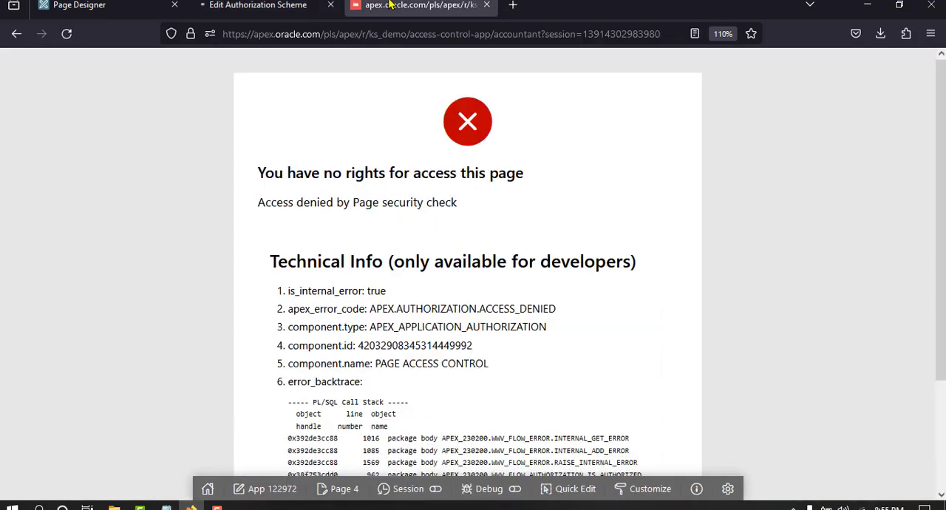